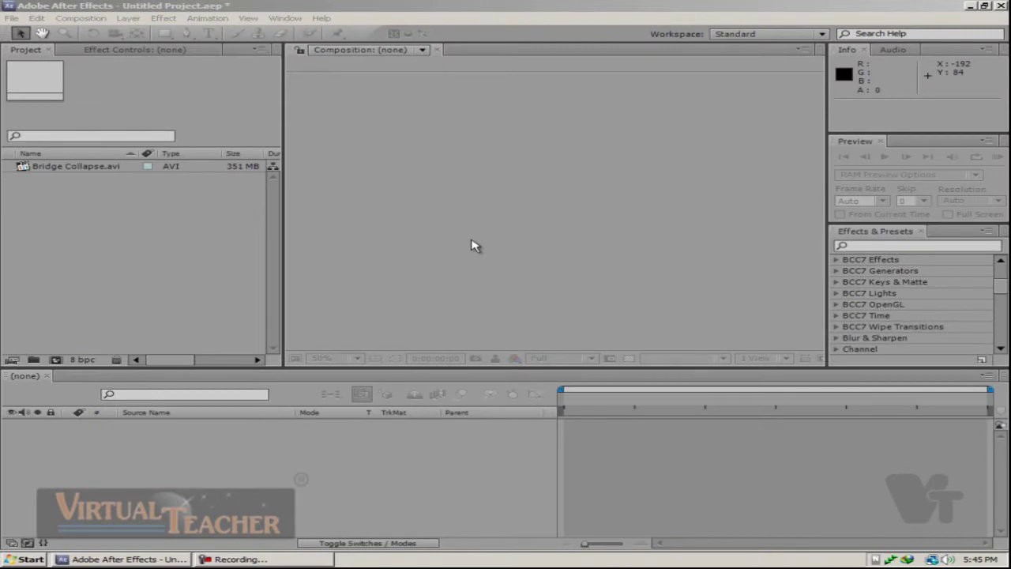
Open New Composition settings and cancel, then reopen them from the Project panel's context menu and cancel again
click(56, 360)
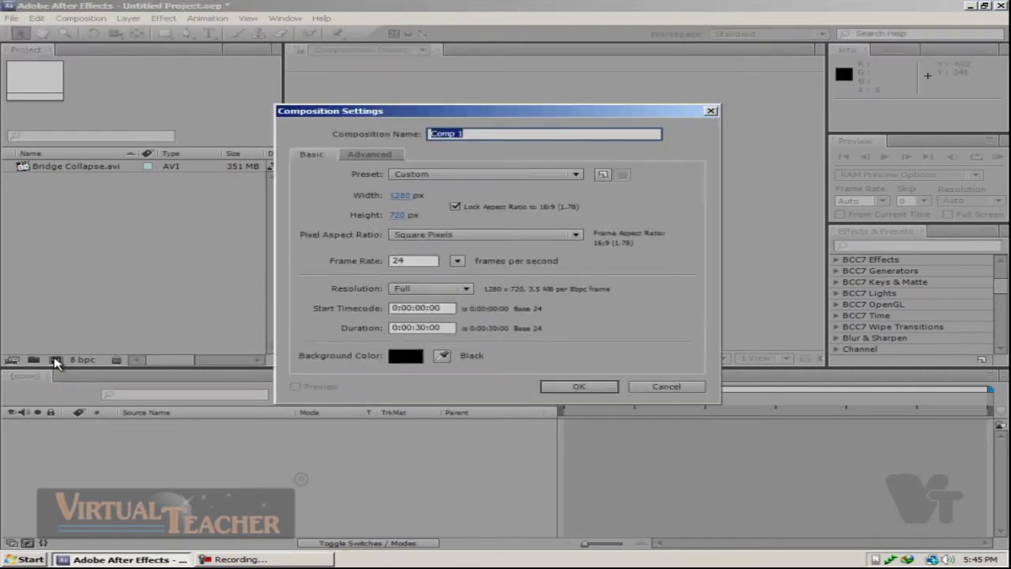
click(678, 388)
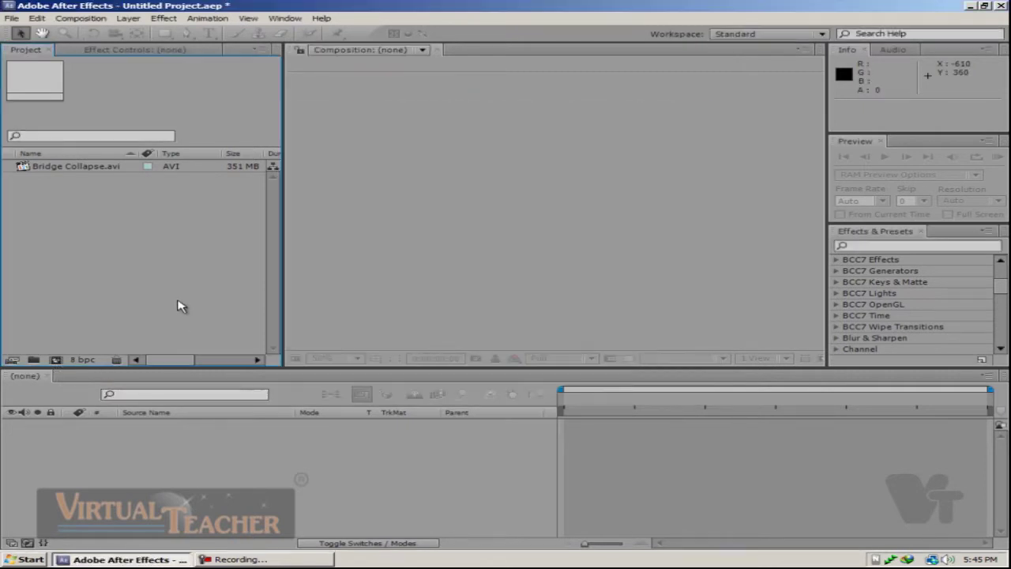
right_click(127, 251)
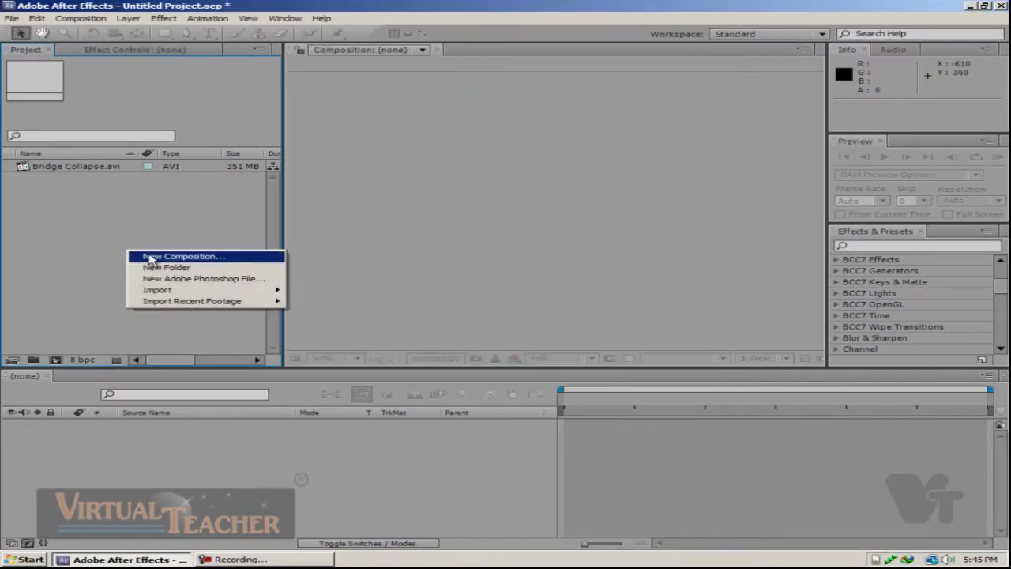
click(240, 260)
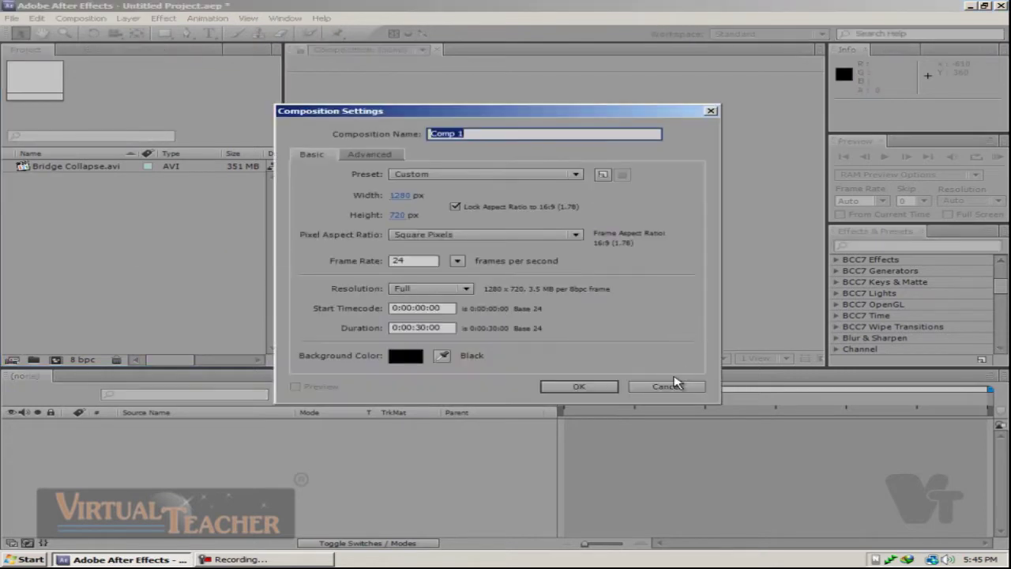
click(675, 385)
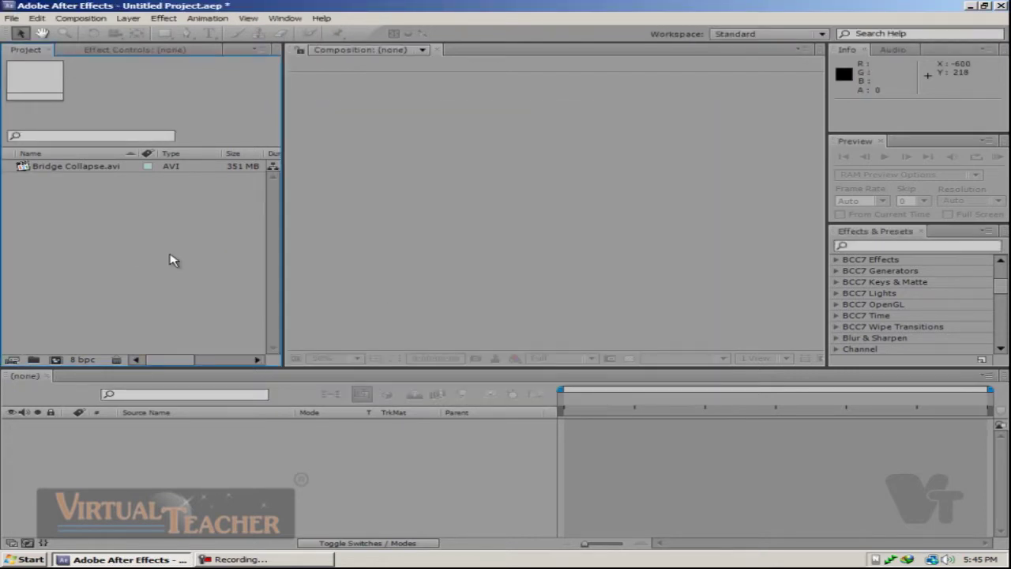
Reopen the composition settings with Ctrl+N, move the dialog aside, and cancel without creating anything
key(ctrl+n)
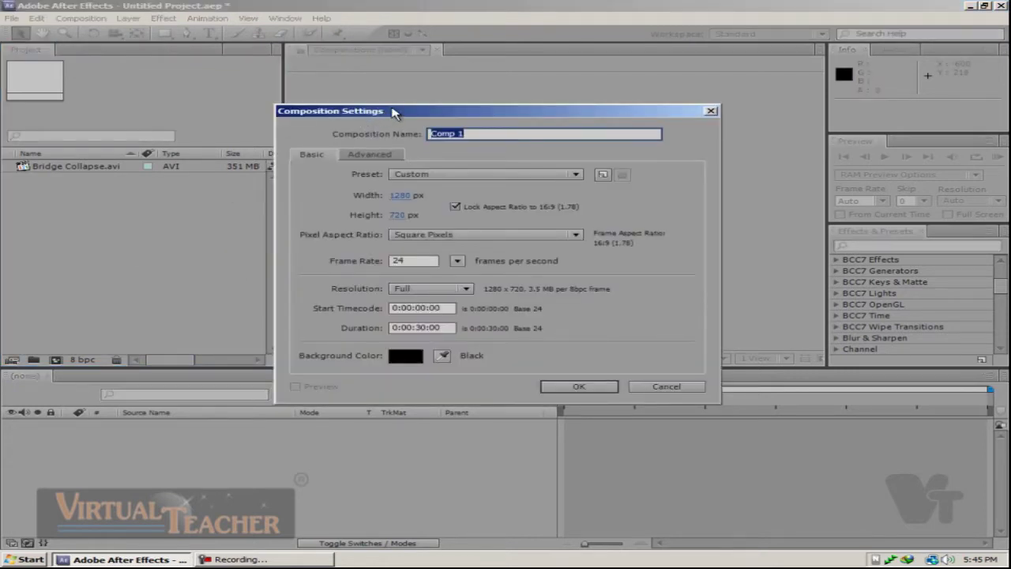
drag(391, 112, 364, 89)
click(644, 364)
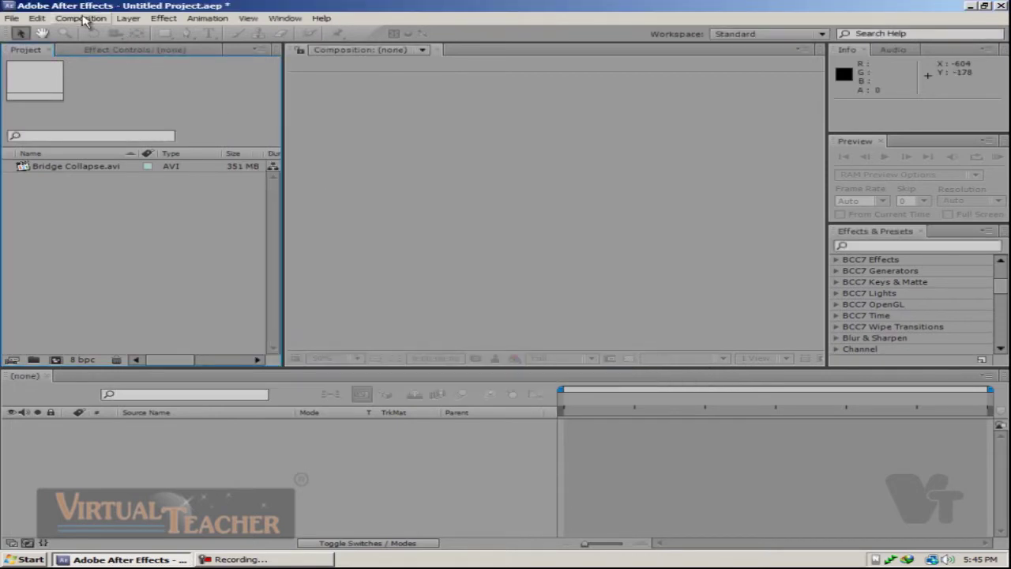
click(81, 18)
Create the 'Bridge Collapse' composition: Custom 1280×720, square pixels, 24 fps, duration 0:00:10:00
click(101, 33)
text(Bridge Collapse)
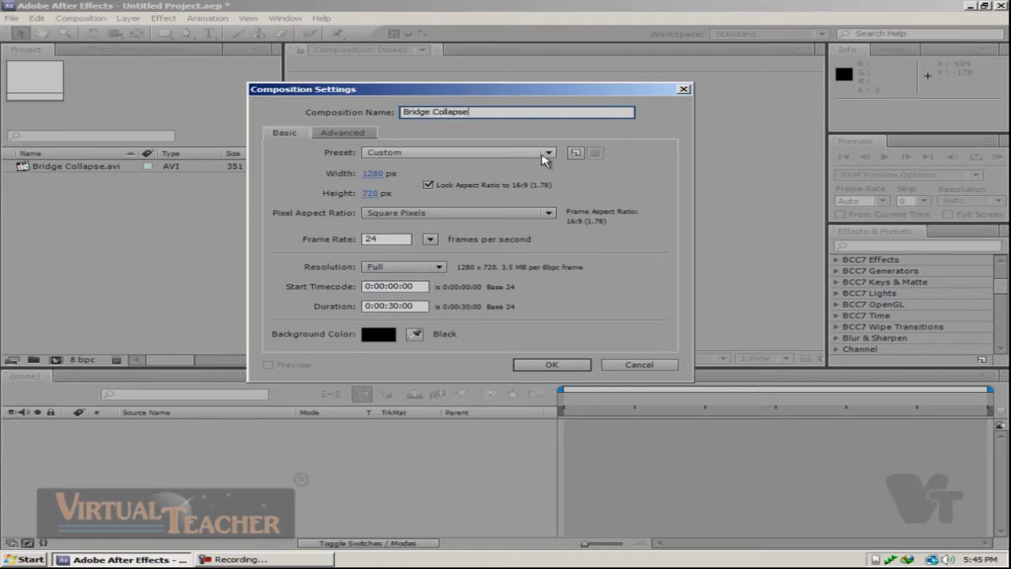
click(549, 153)
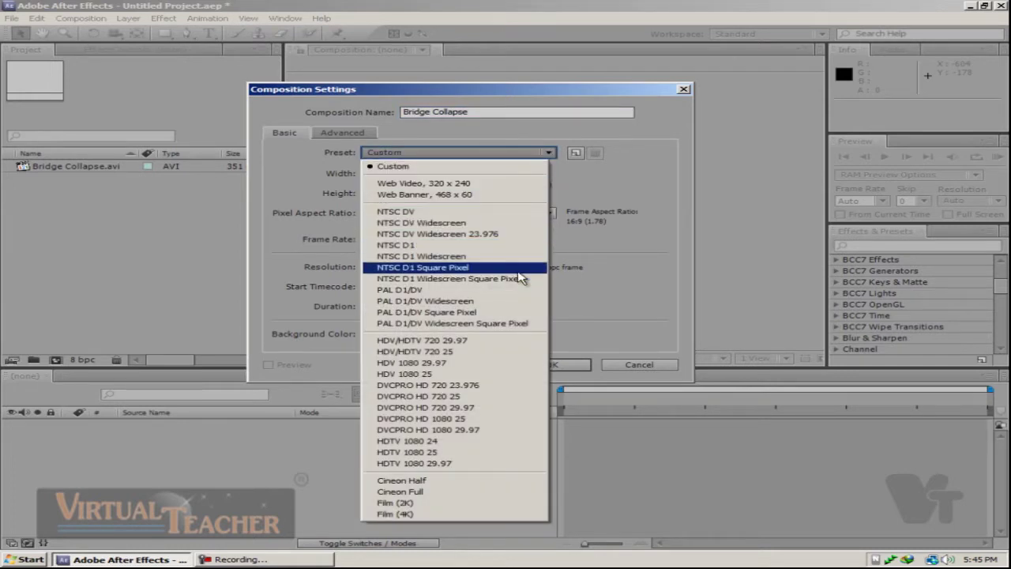
click(452, 169)
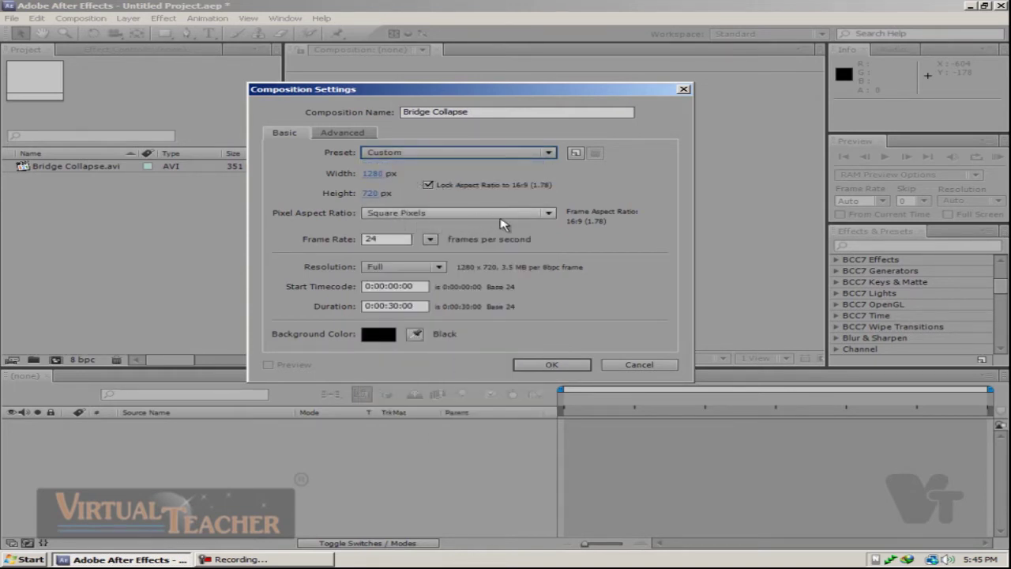
click(510, 222)
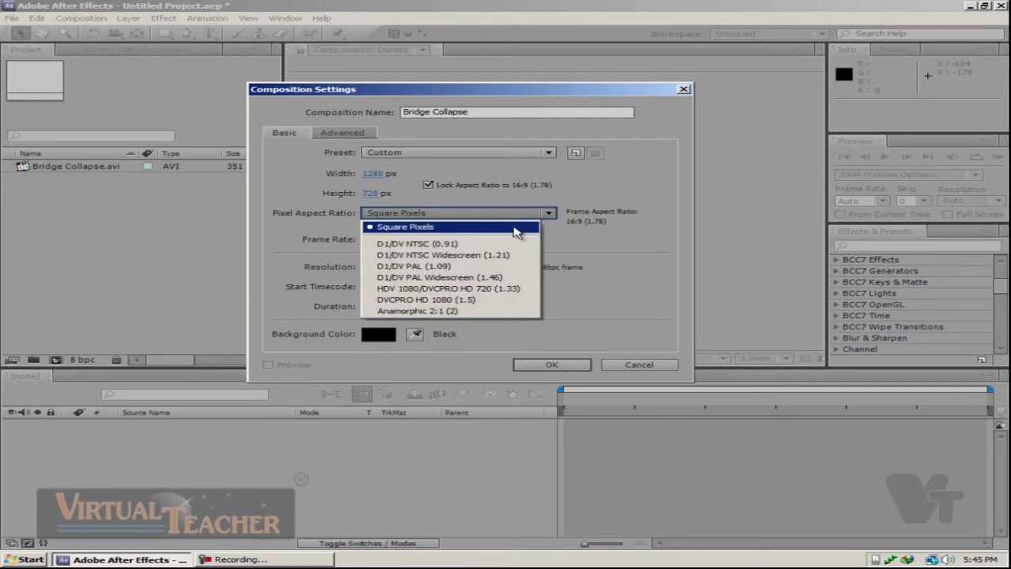
click(515, 229)
double_click(384, 239)
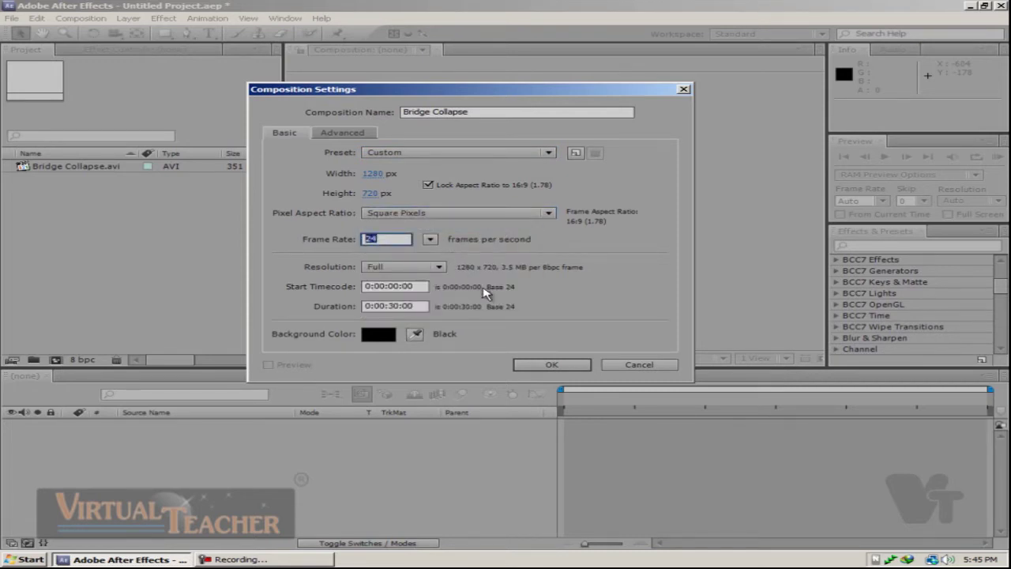
click(394, 306)
text(1)
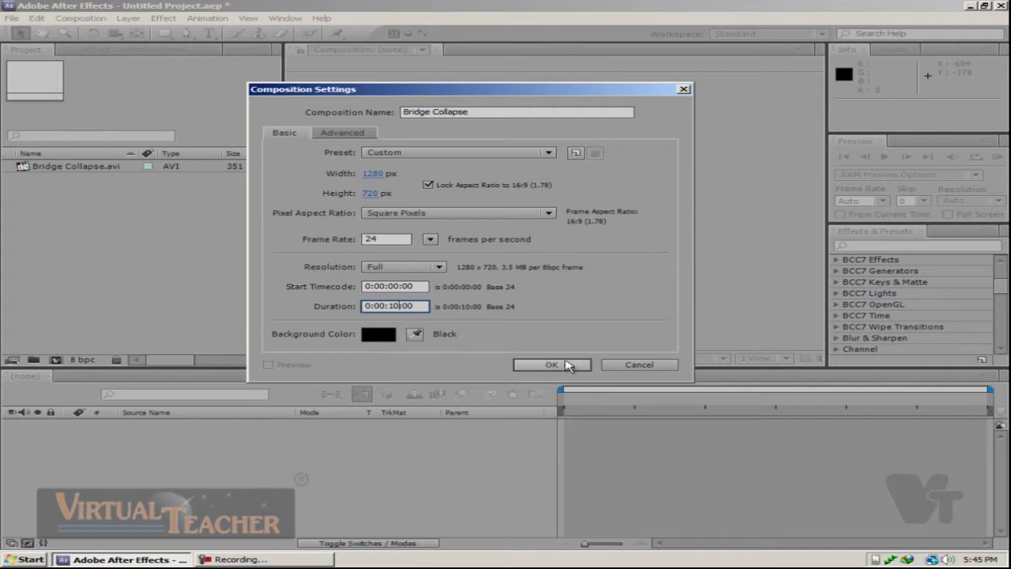
click(568, 366)
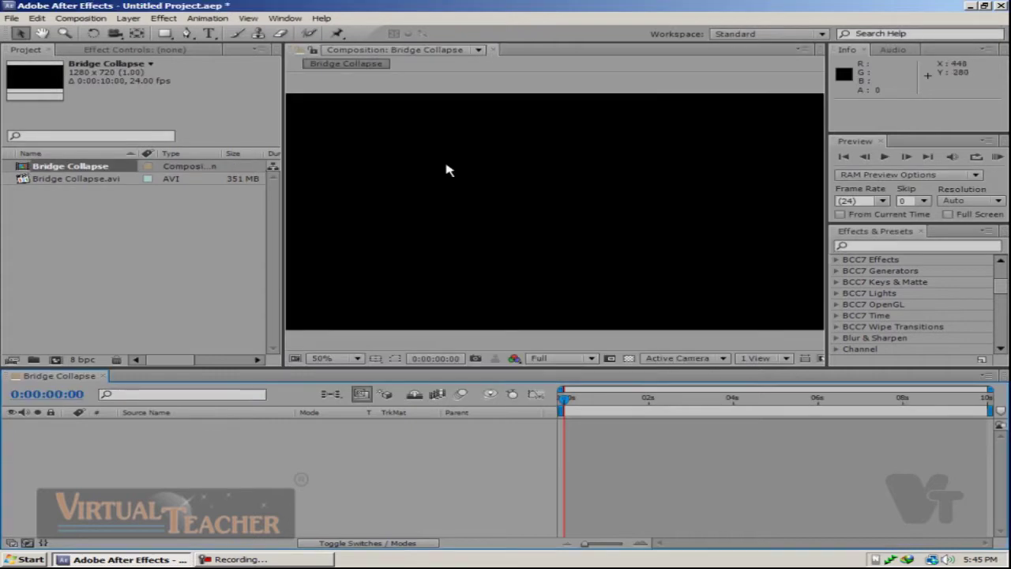
Add Bridge Collapse.avi to the timeline, scrub through the collapse, and return to 0:00:00:00
click(69, 181)
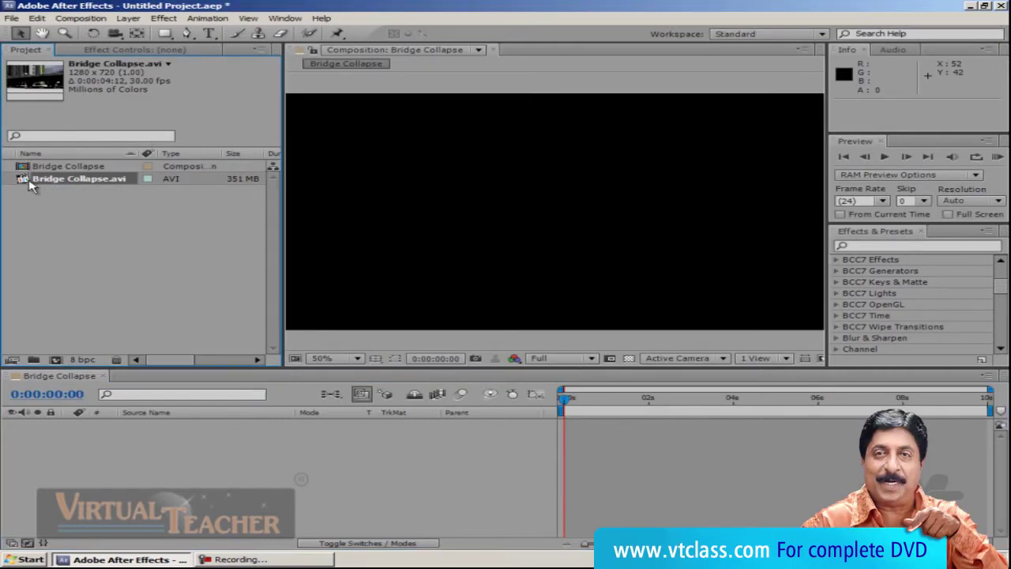
drag(24, 182, 87, 456)
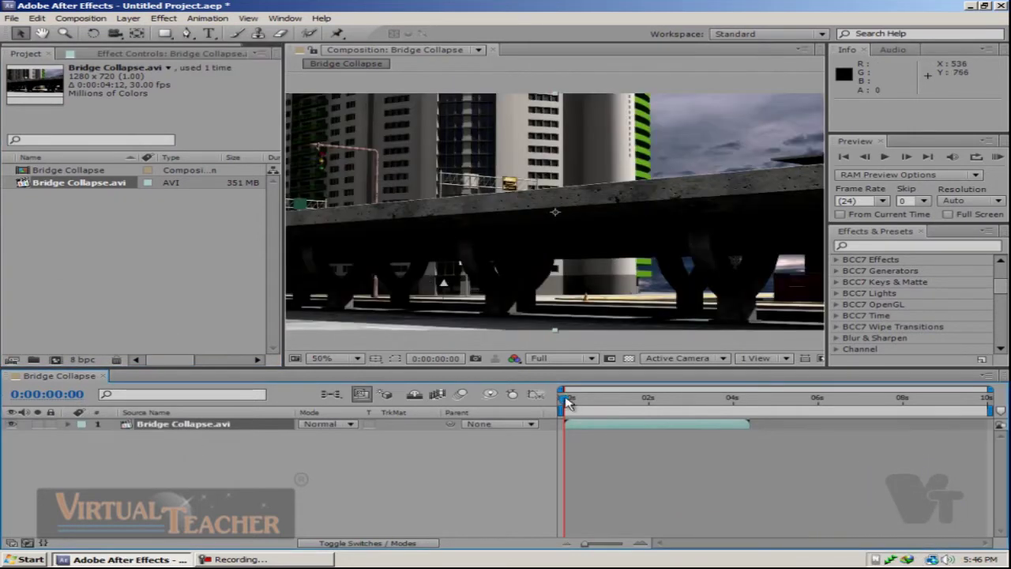
mouse_move(566, 400)
mouse_down()
mouse_move(746, 416)
mouse_move(597, 419)
mouse_move(721, 412)
mouse_up()
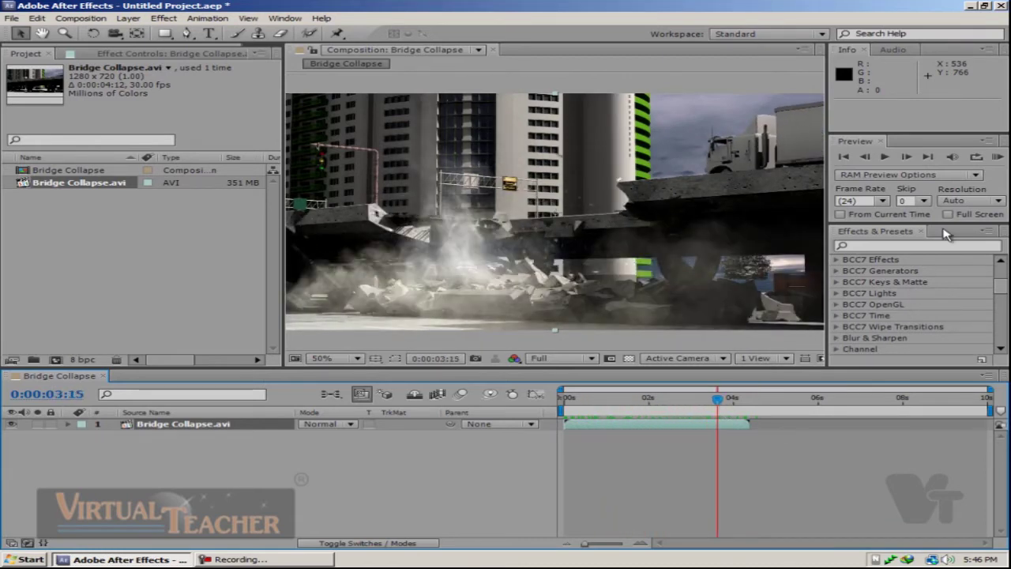
drag(714, 401, 519, 390)
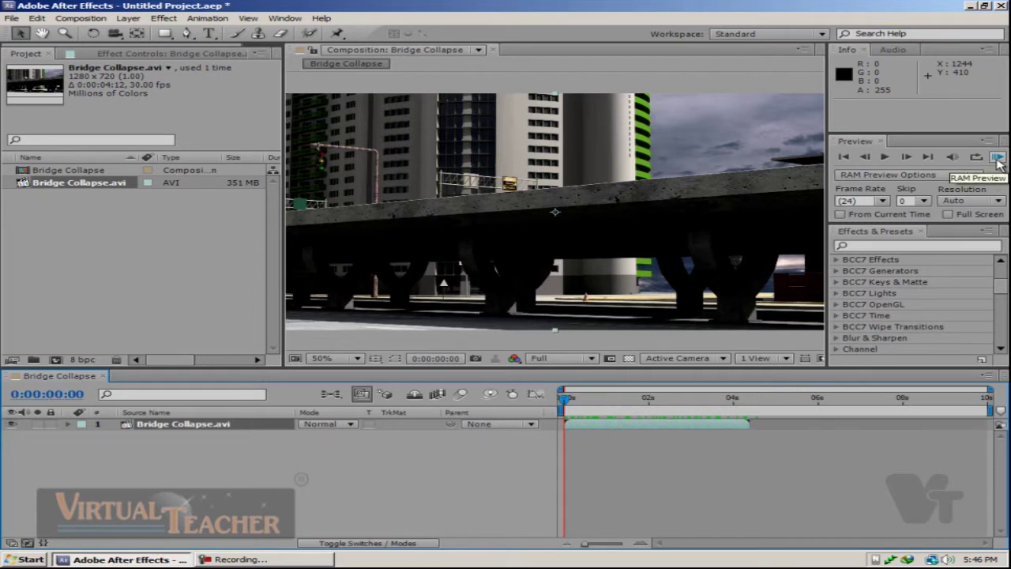
Run a RAM preview of Bridge Collapse, stop it, and bring up the preview Resolution choices
click(998, 158)
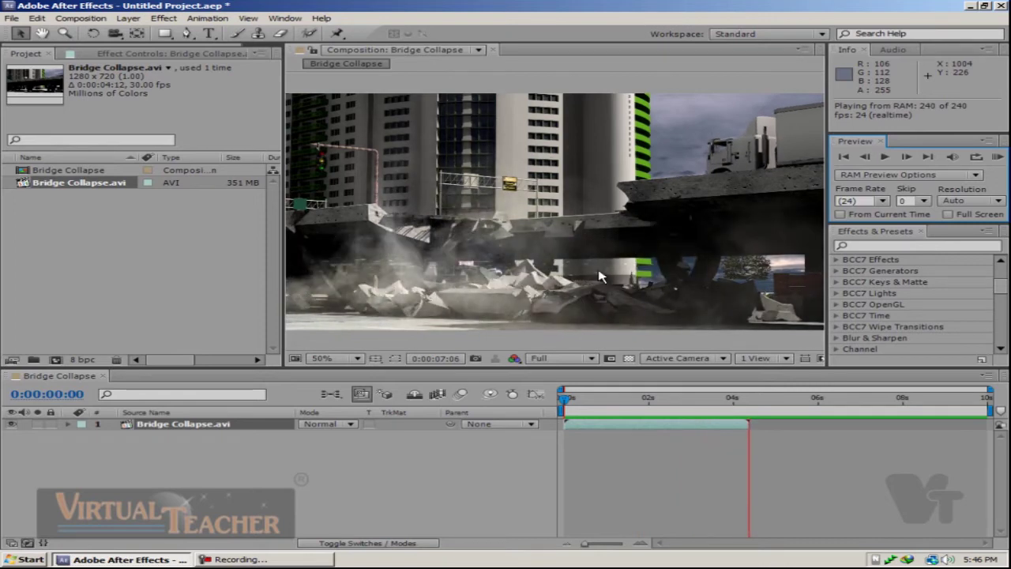
click(816, 424)
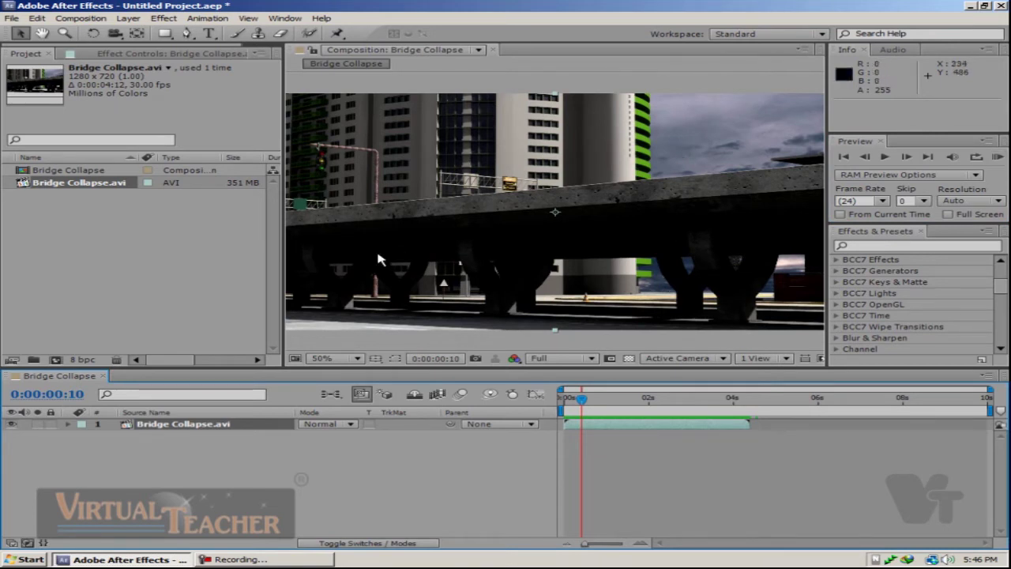
click(992, 203)
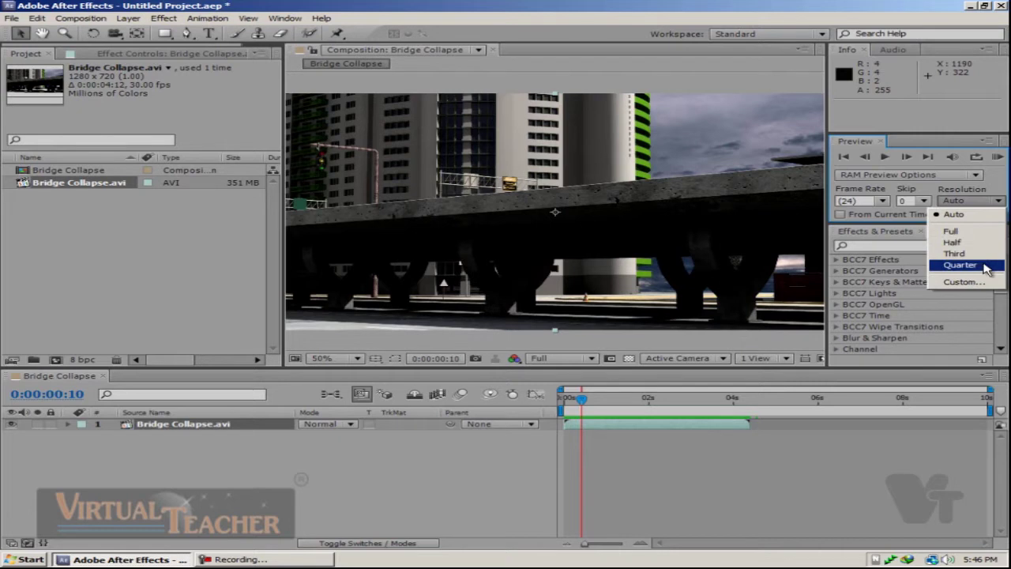
Preview at Quarter resolution, then set preview resolution back to Auto
click(986, 268)
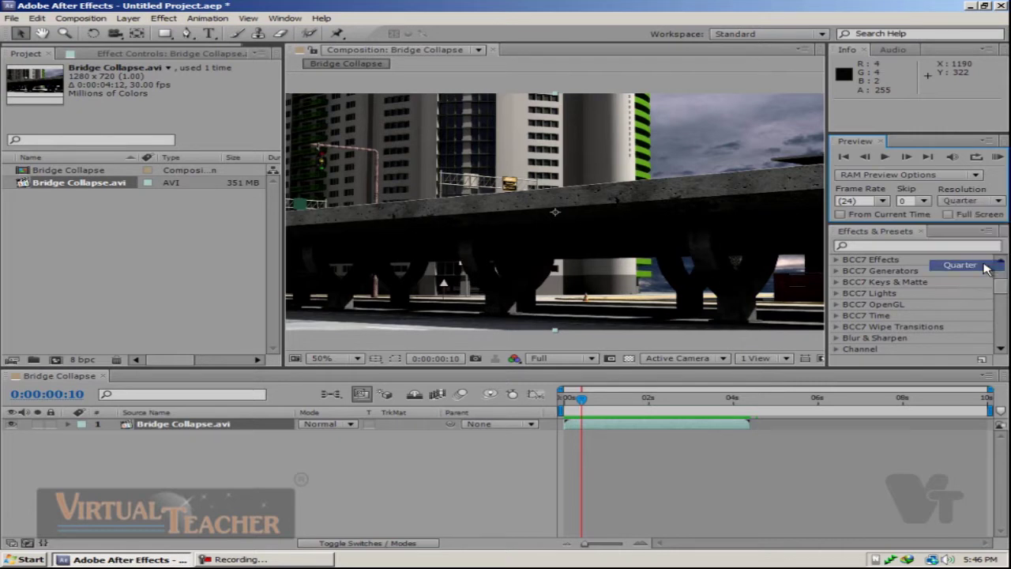
click(998, 157)
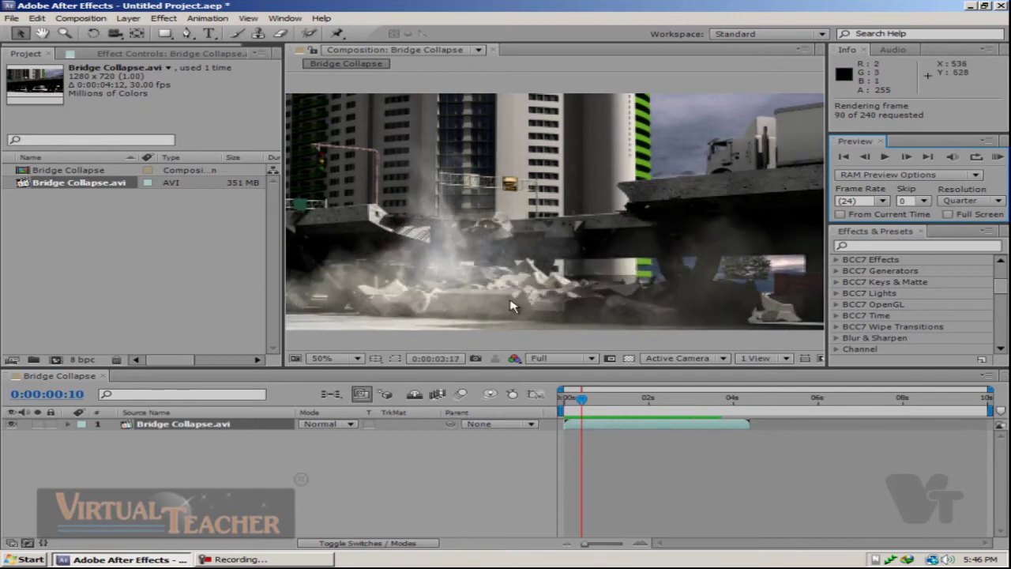
click(606, 380)
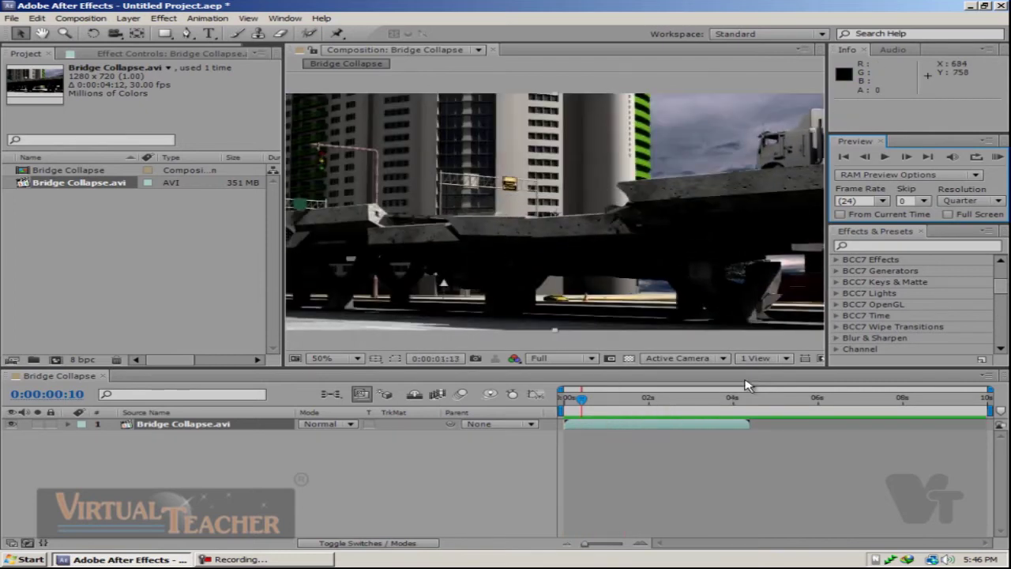
click(986, 205)
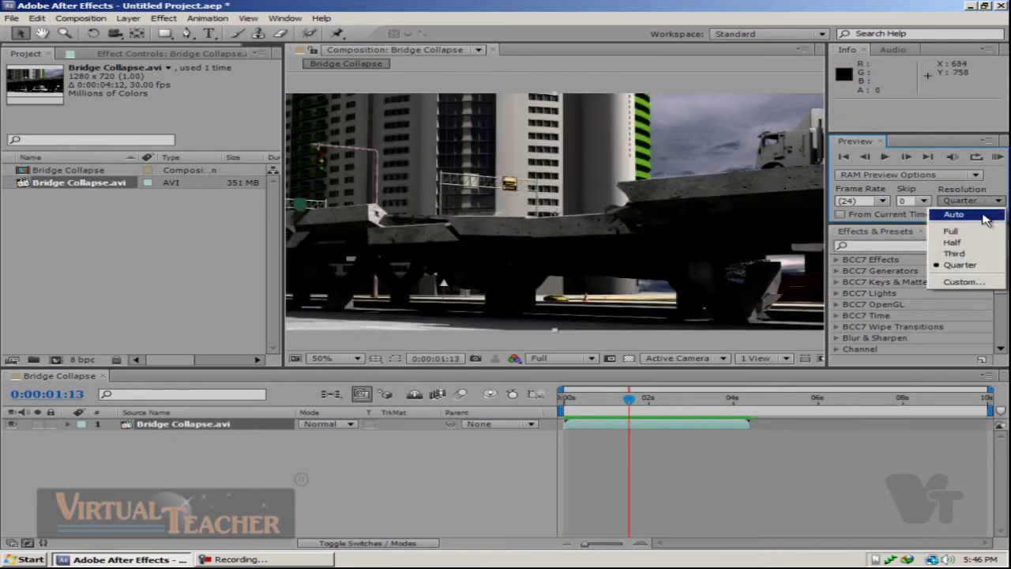
click(985, 216)
Set the preview frame rate to 60 and RAM-preview the collapse from the start
click(883, 201)
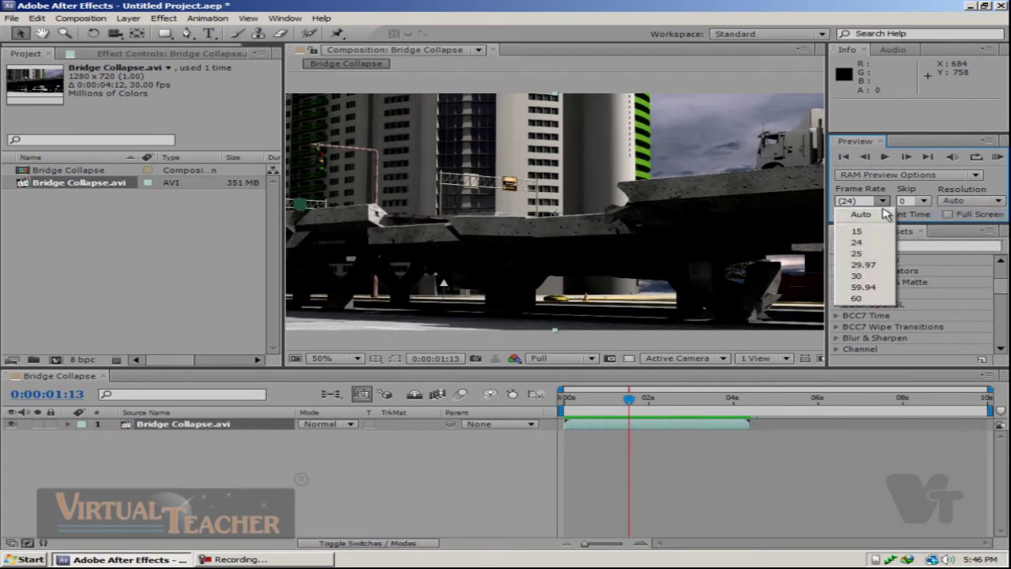
click(862, 299)
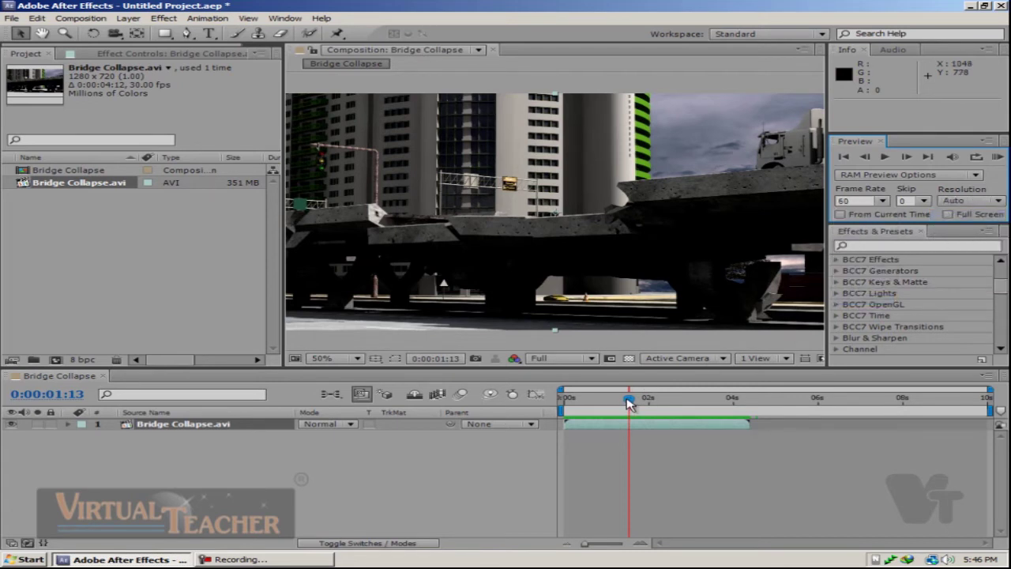
drag(629, 404, 570, 399)
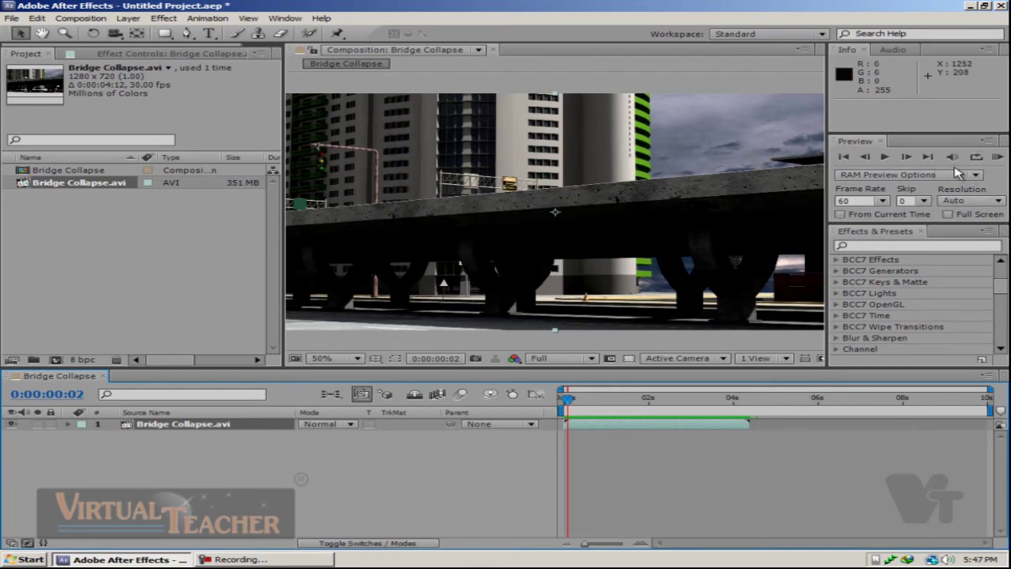
click(997, 158)
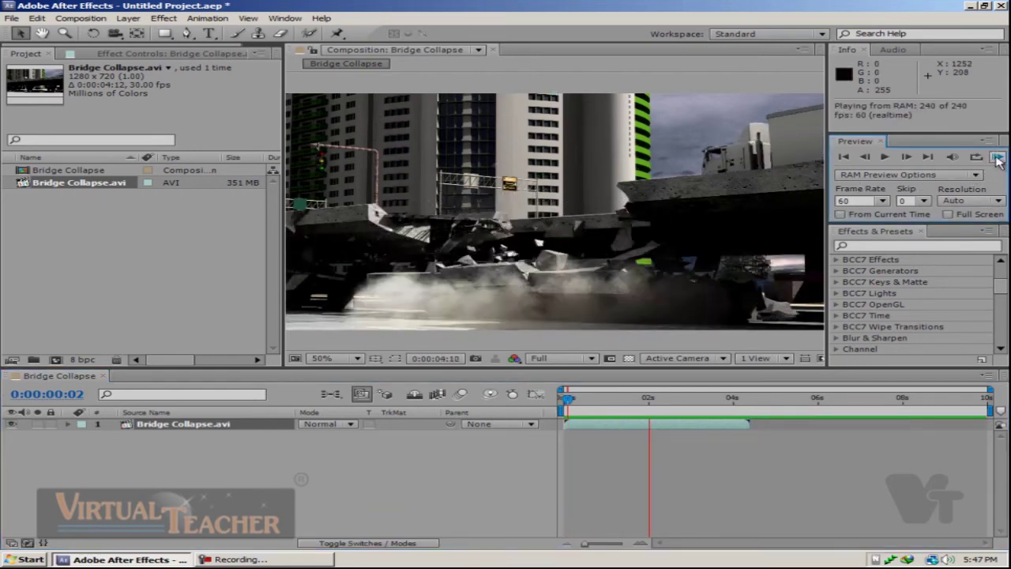
Change the preview frame rate to 15 and RAM-preview again, stopping at the end
click(883, 202)
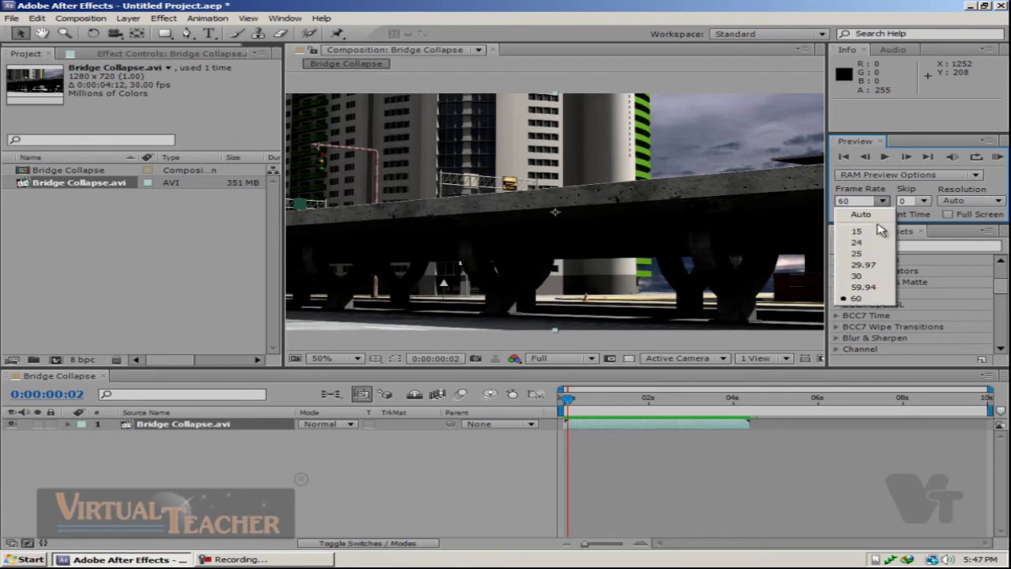
click(869, 228)
click(998, 158)
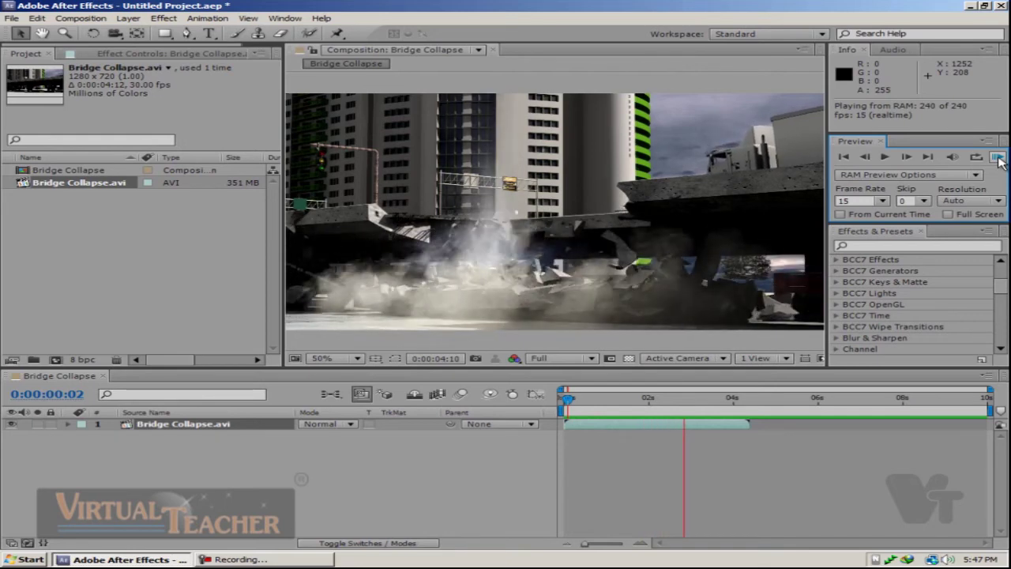
click(999, 160)
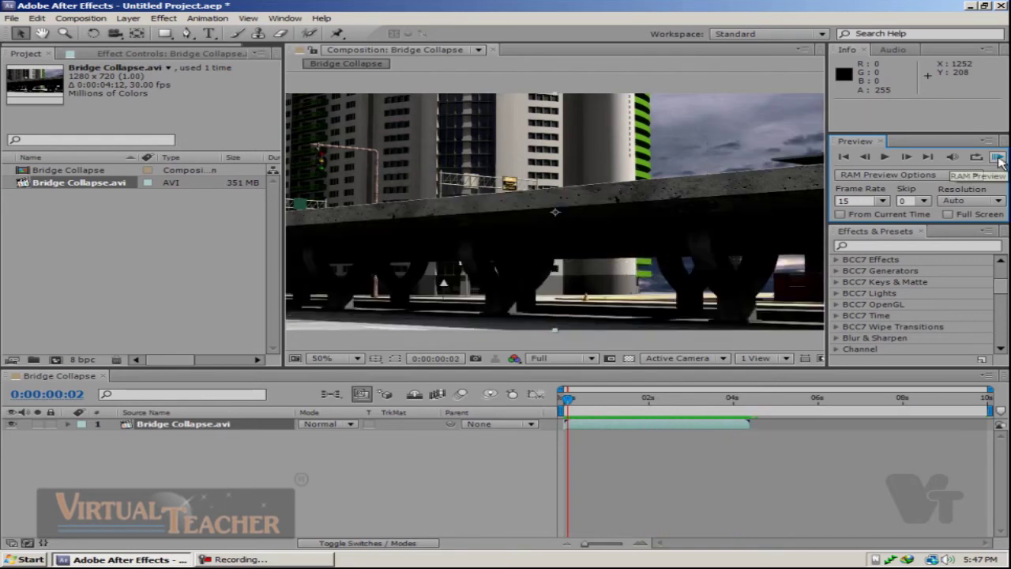
Maximize the viewer, zoom to 100%, then restore the layout and zoom back to 50%
scroll(577, 237, down, 1)
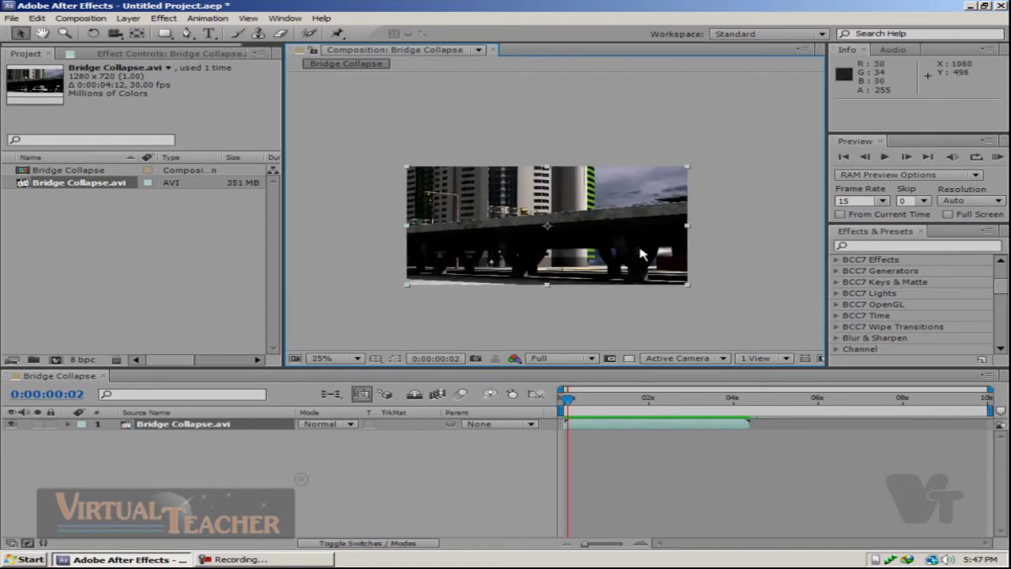
key(grave)
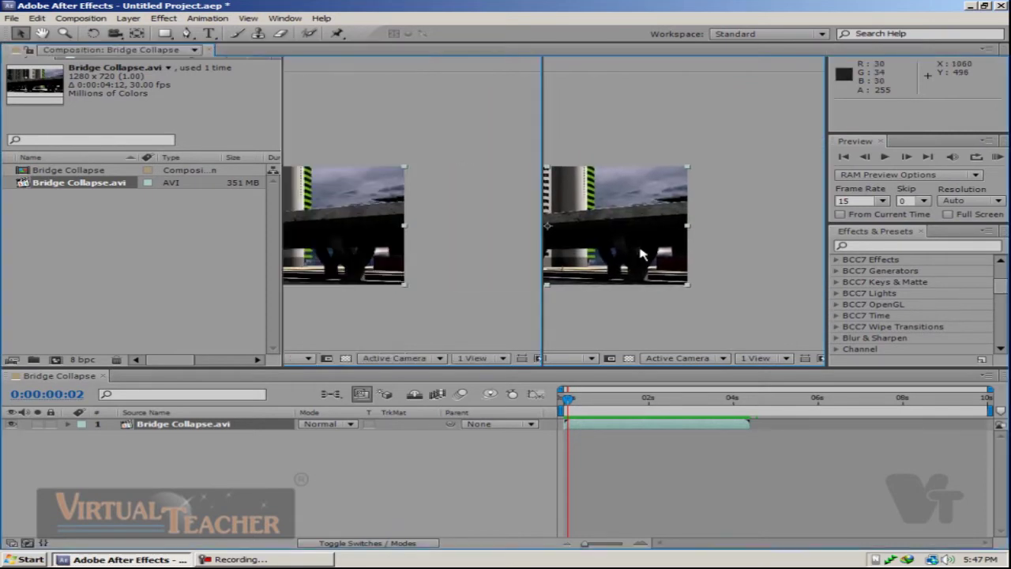
scroll(643, 257, up, 1)
drag(654, 326, 659, 293)
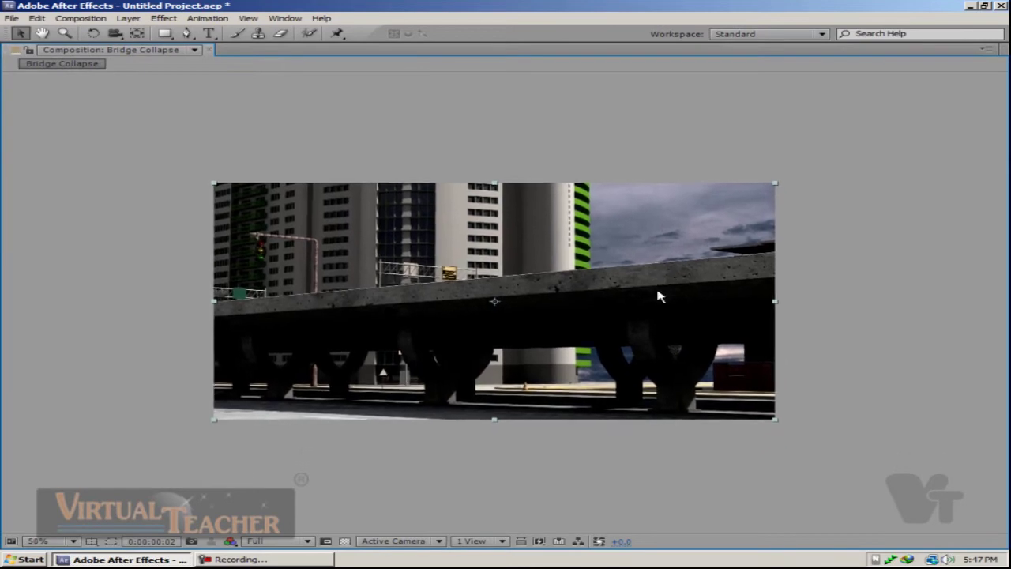
key(period)
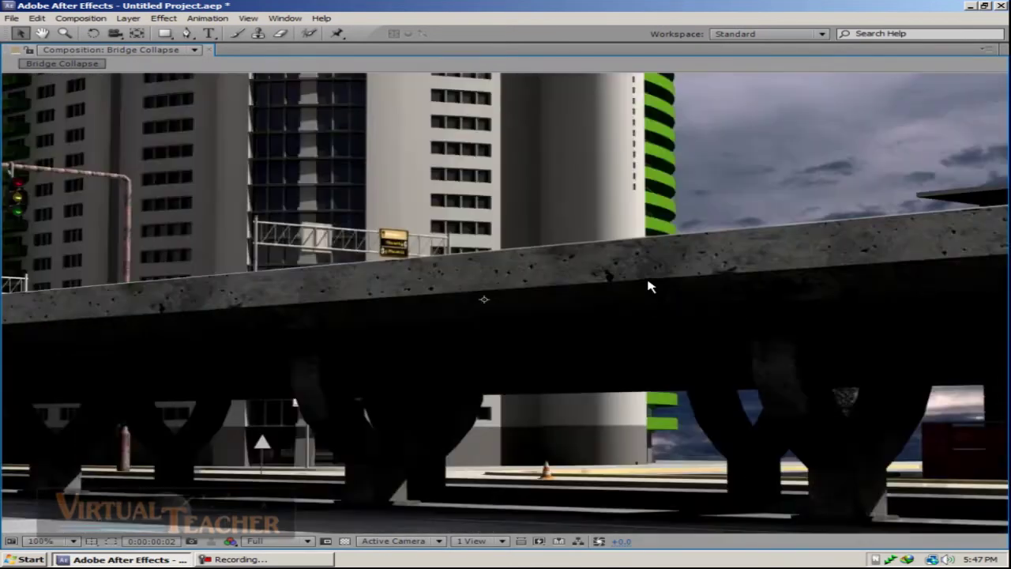
key(grave)
key(comma)
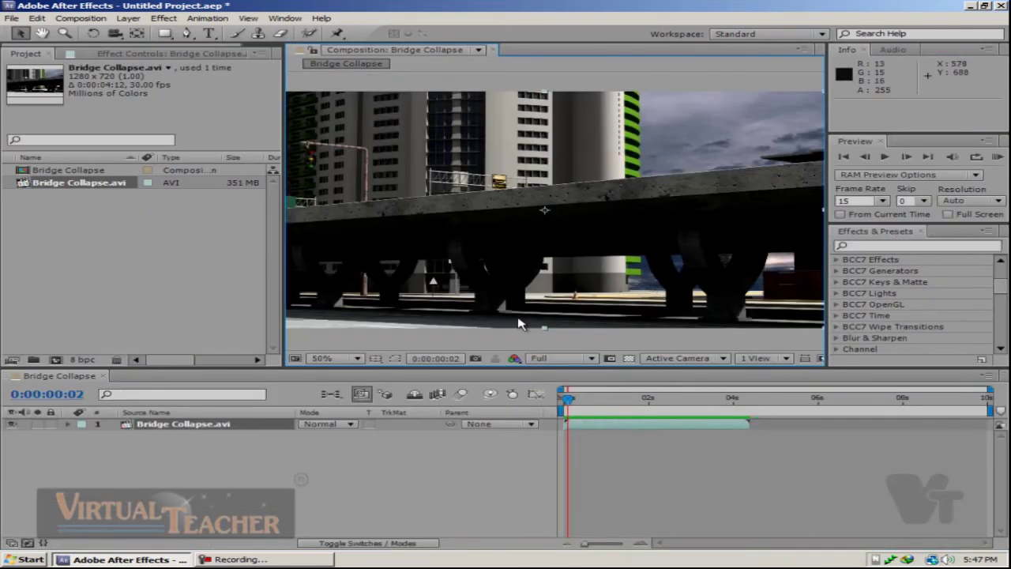
Set the viewer magnification to 400%, step back to 100%, then choose Fit
click(331, 358)
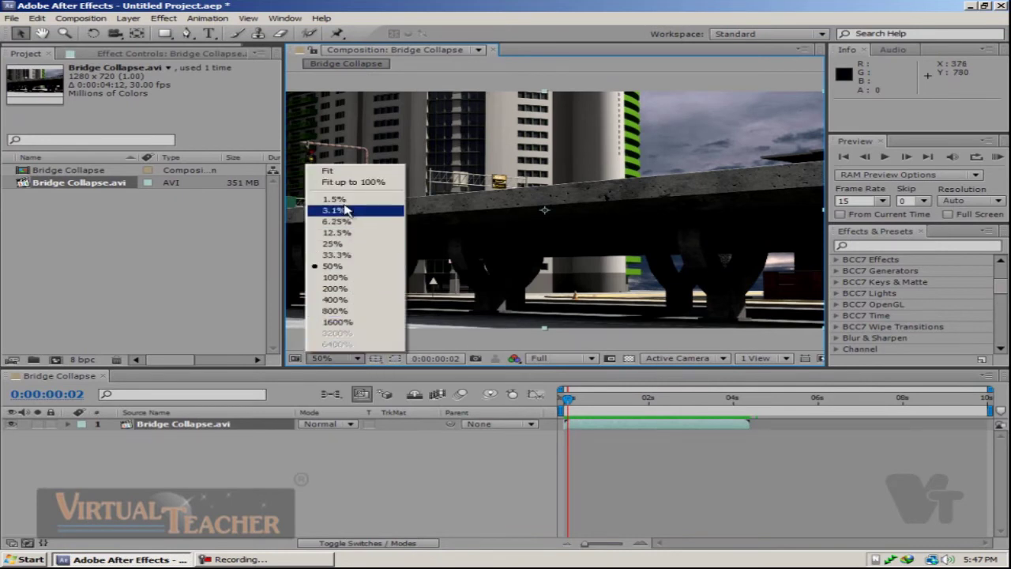
click(364, 301)
key(comma)
key(comma)
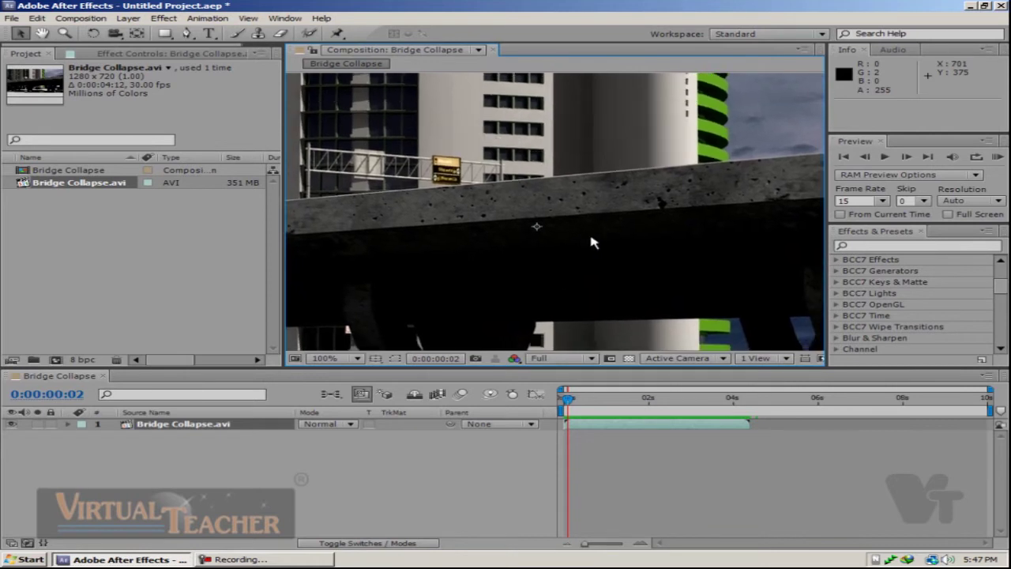
click(355, 358)
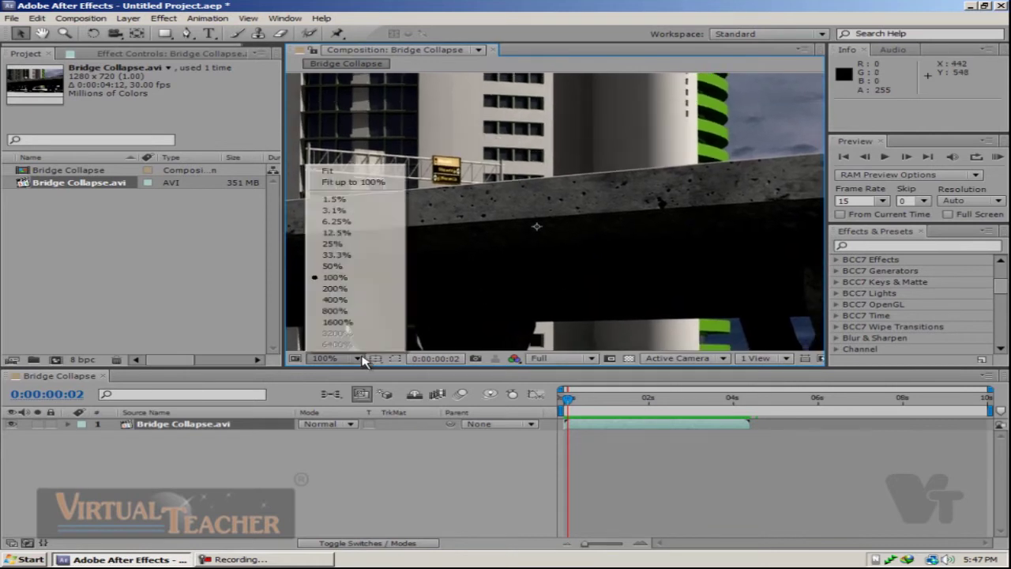
click(347, 183)
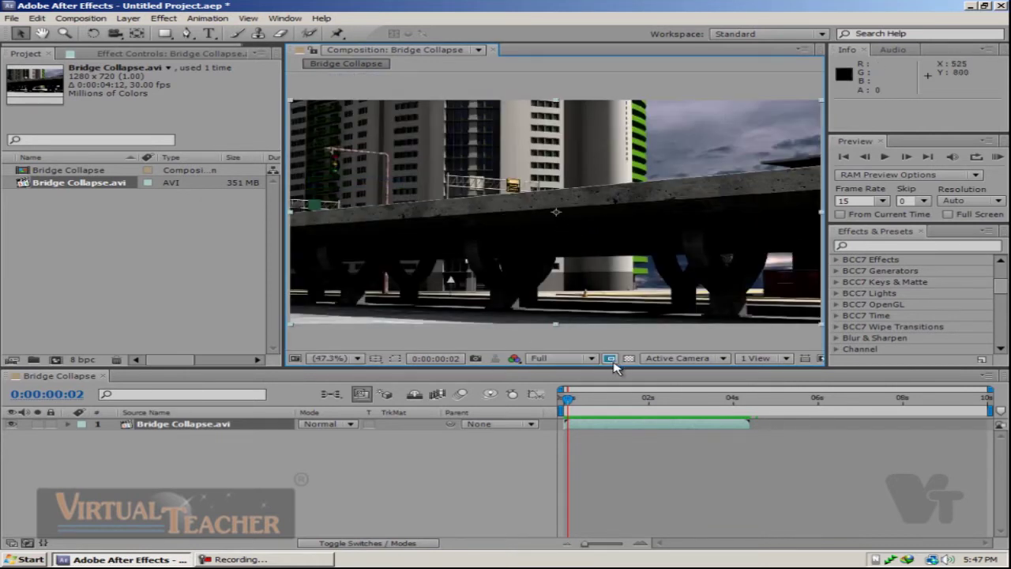
Compare viewer resolutions Half and Quarter at different zooms, ending at Full resolution and 100%
click(594, 361)
click(584, 403)
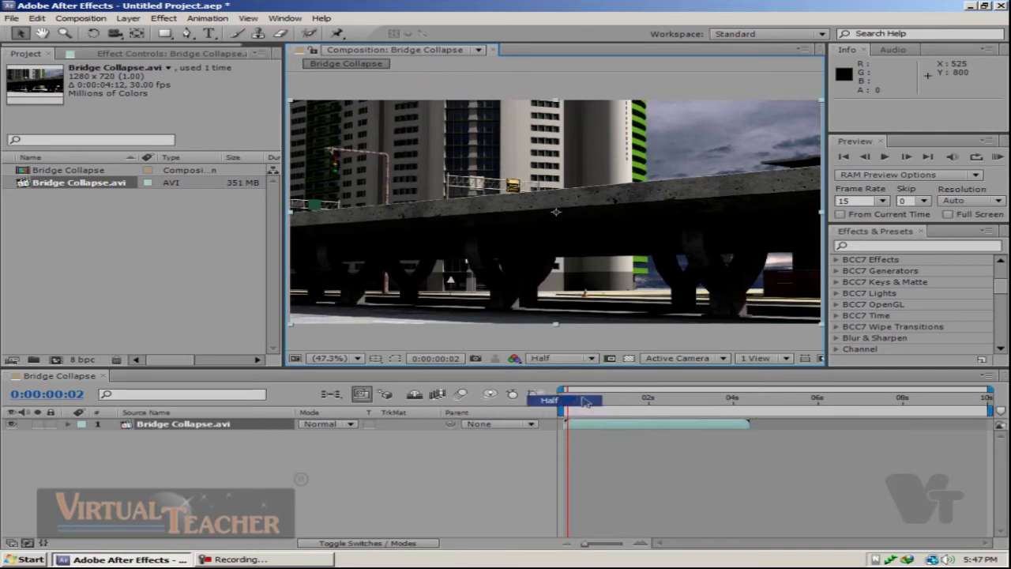
key(comma)
key(comma)
key(period)
key(period)
click(593, 358)
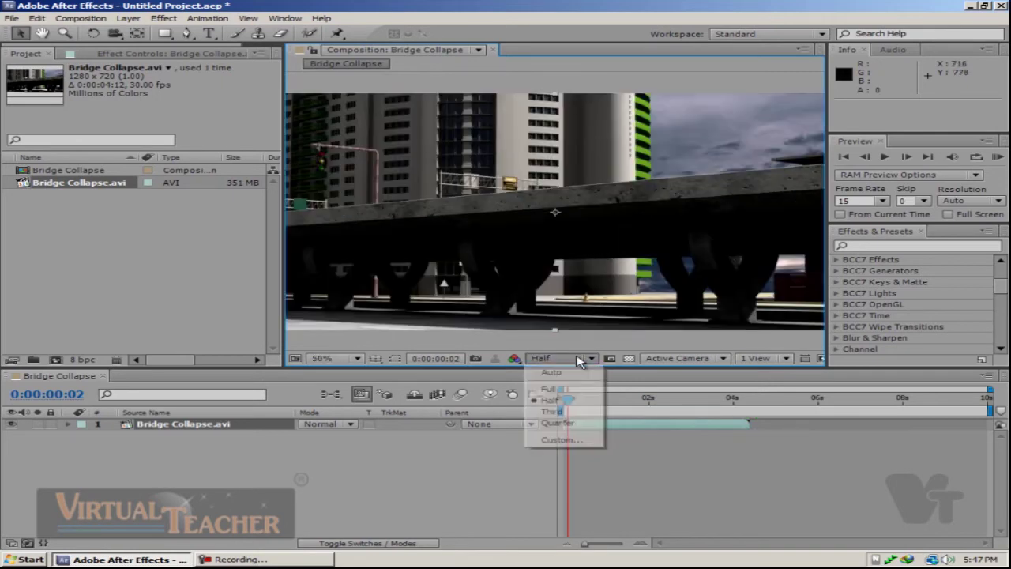
click(578, 427)
key(comma)
key(period)
key(period)
key(period)
drag(621, 260, 613, 243)
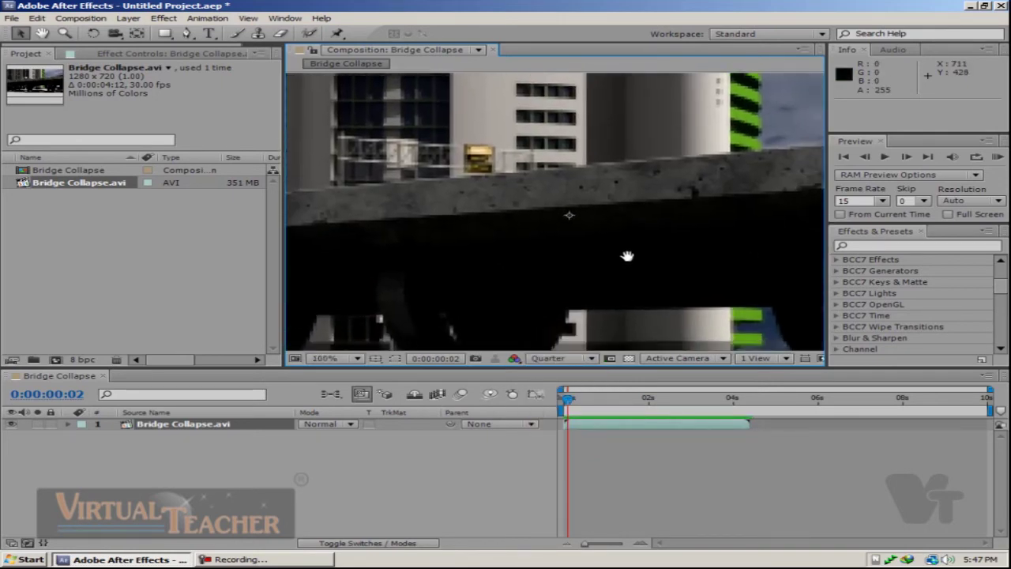
click(579, 358)
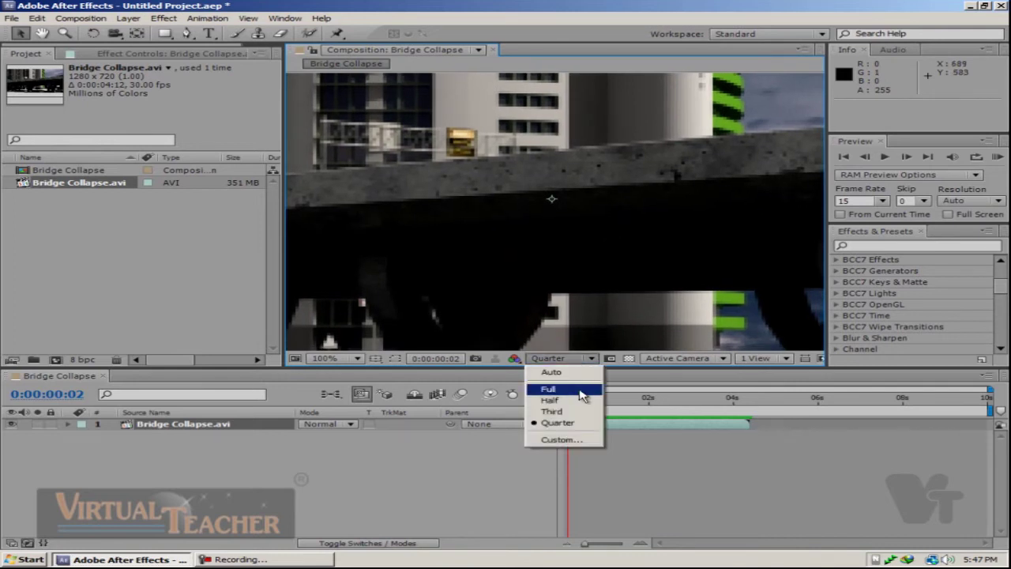
click(583, 390)
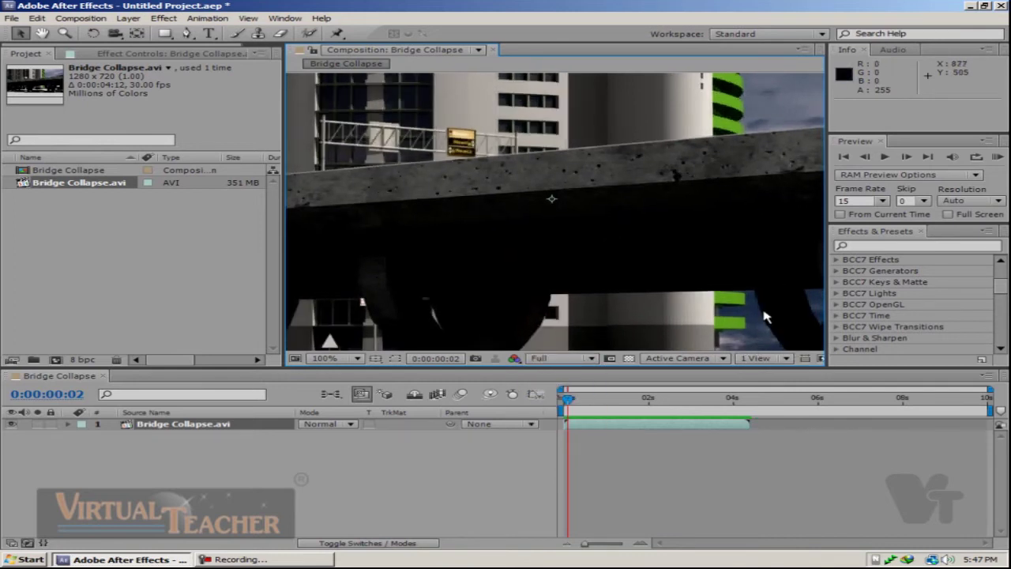
Widen the Composition panel and nudge the footage upward in the viewer
click(782, 358)
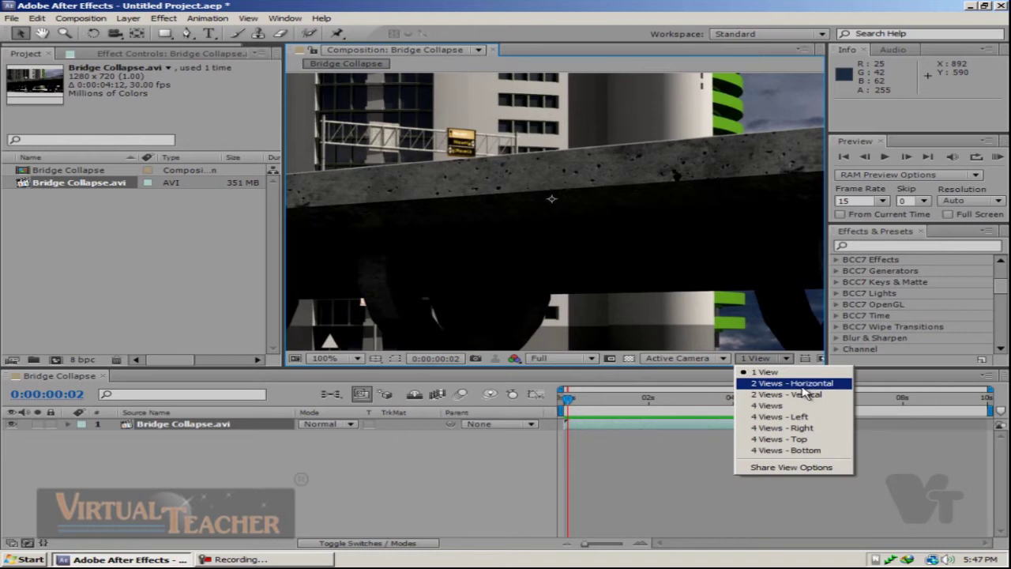
click(699, 440)
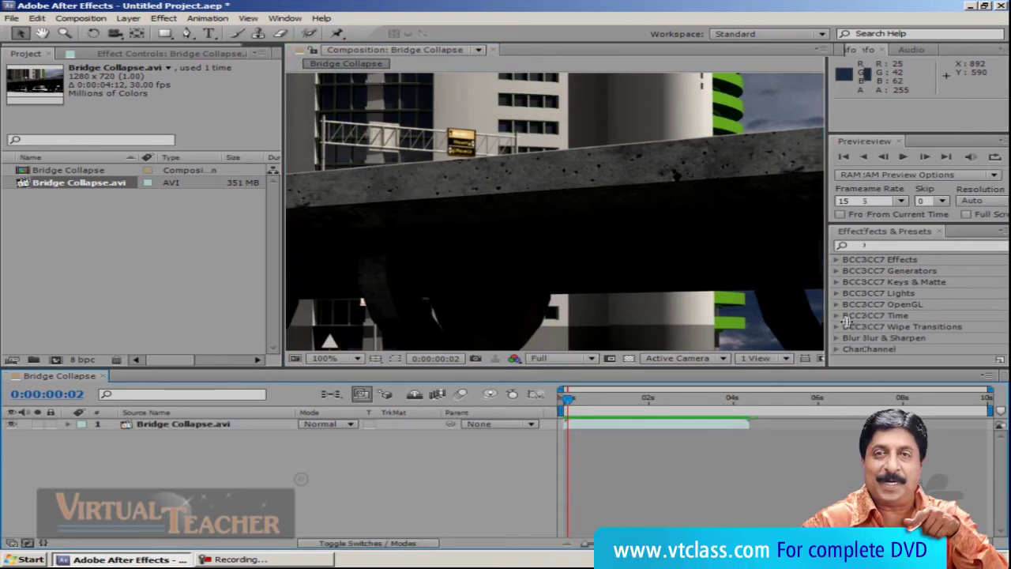
drag(827, 322, 971, 321)
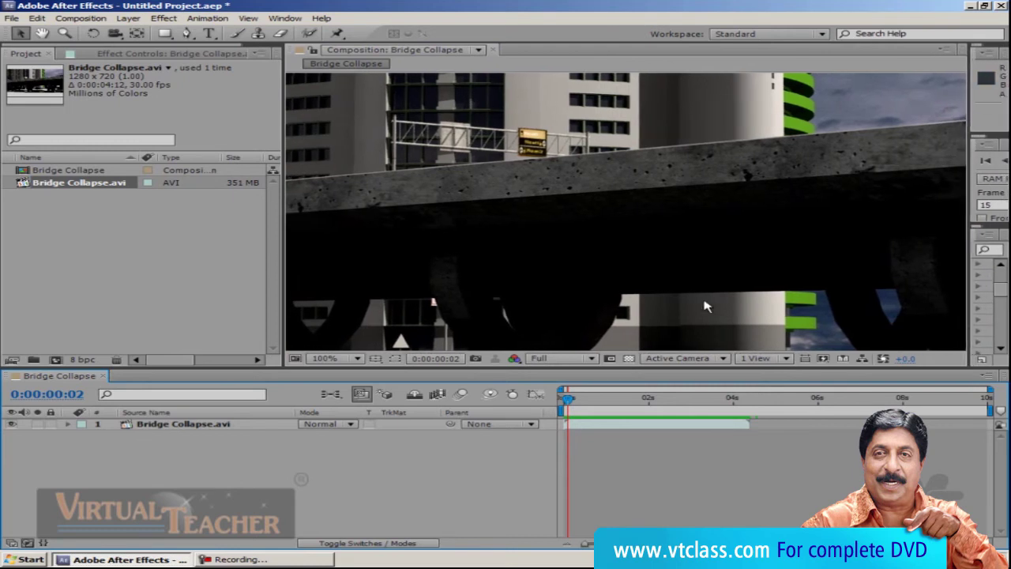
drag(637, 282, 635, 270)
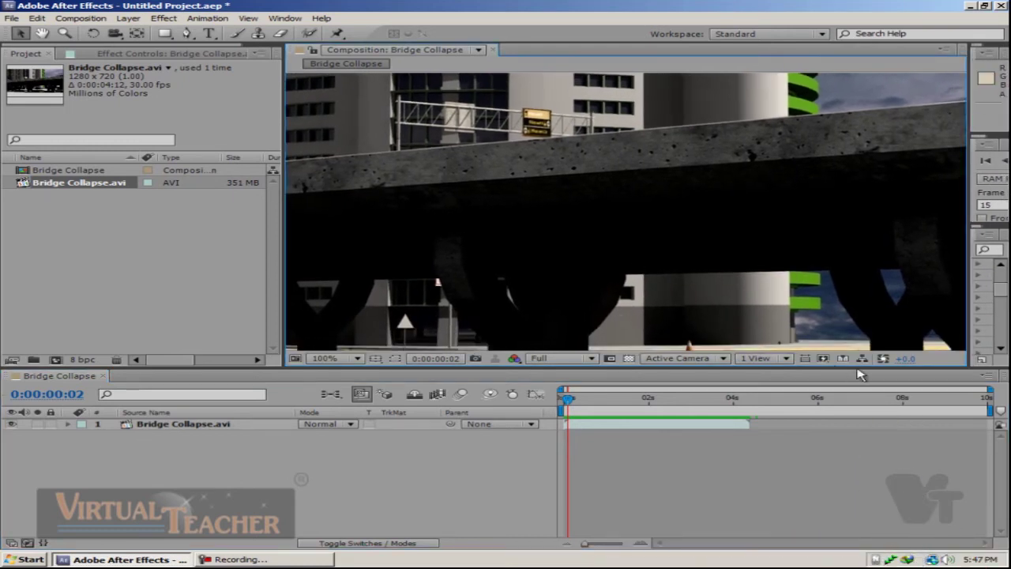
Set Fast Previews to Wireframe, then OpenGL—Interactive, then back to Off
click(825, 359)
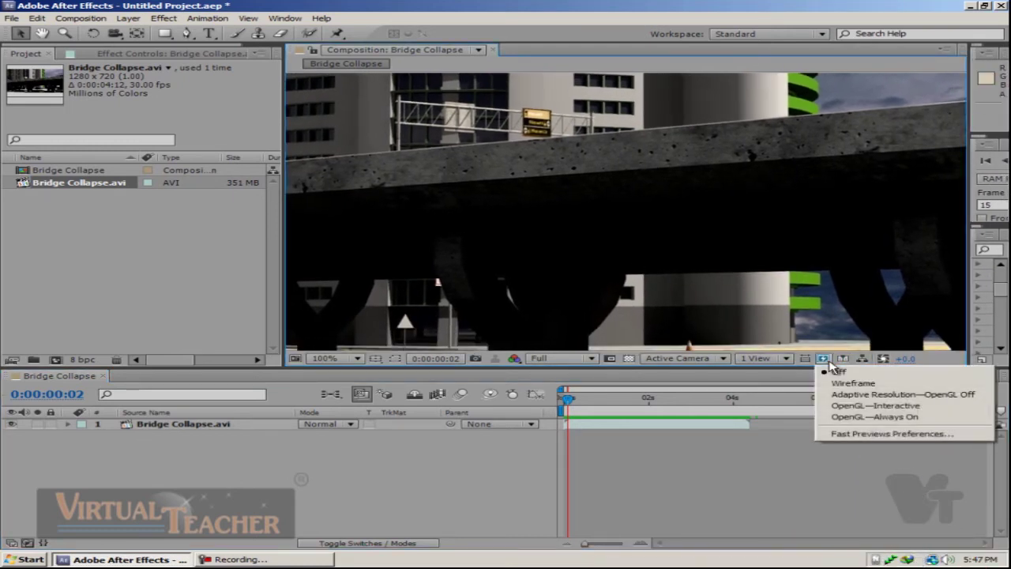
click(852, 384)
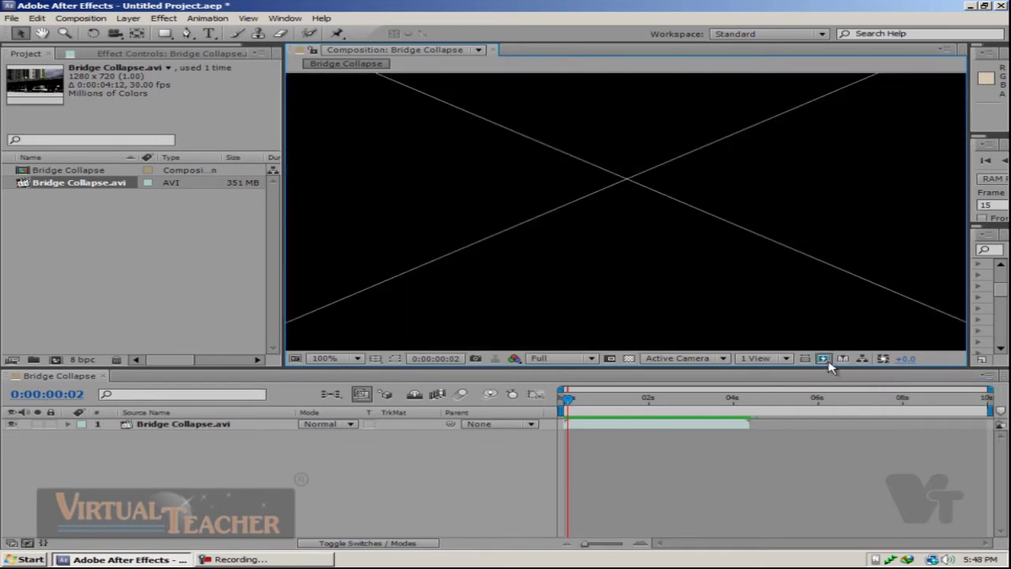
click(826, 361)
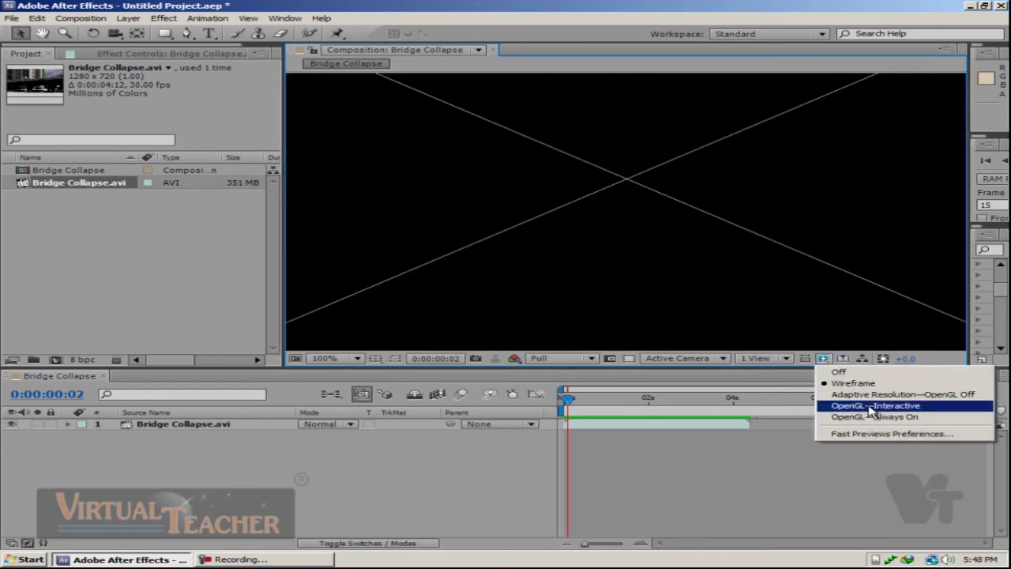
click(921, 407)
scroll(742, 272, down, 2)
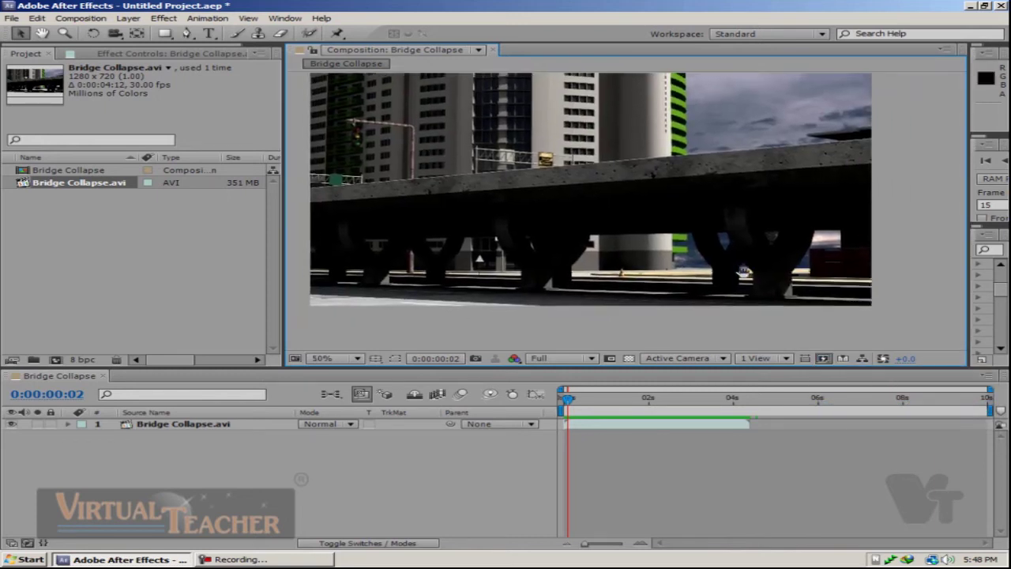
drag(742, 273, 757, 288)
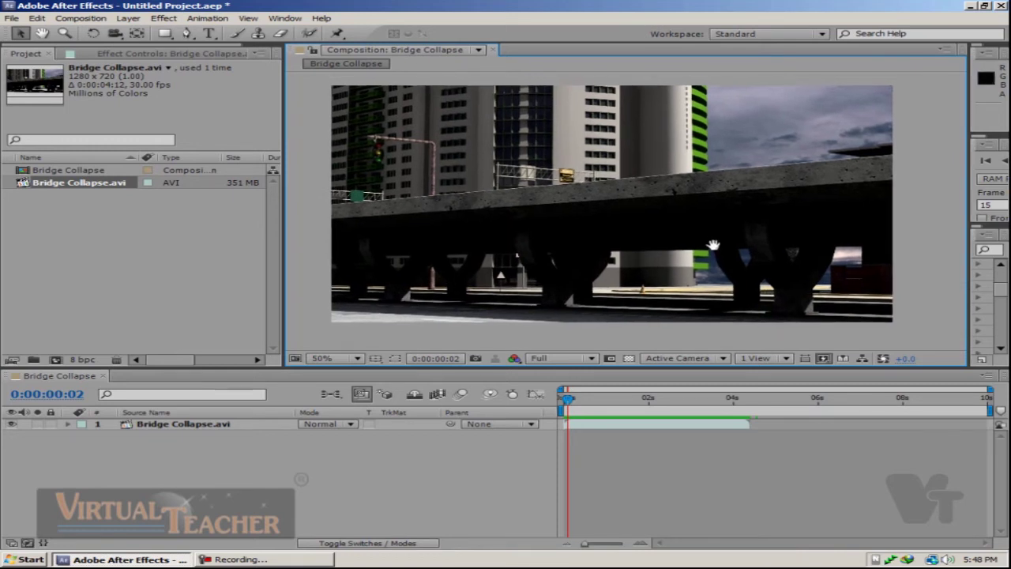
drag(714, 249, 719, 245)
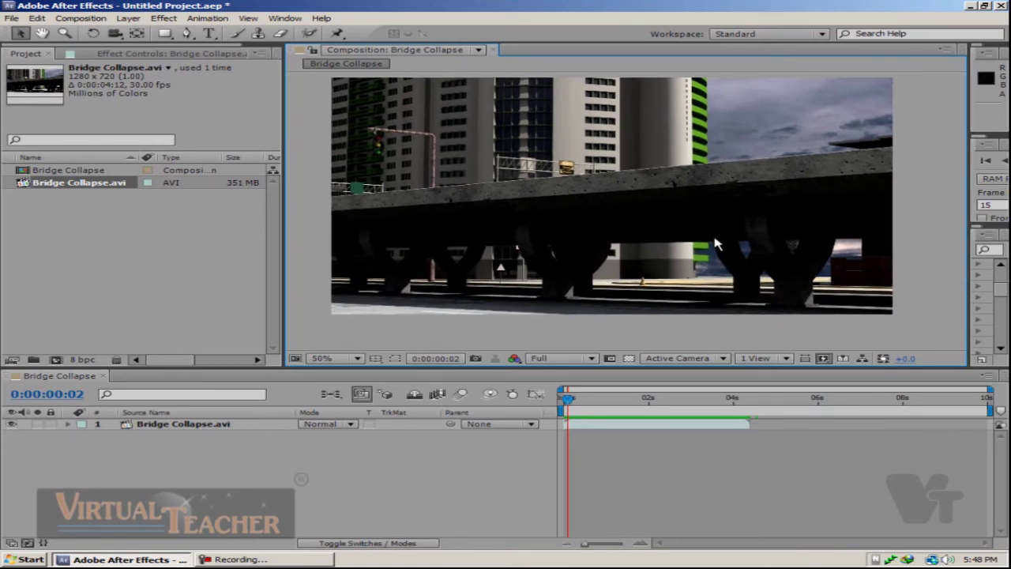
click(823, 358)
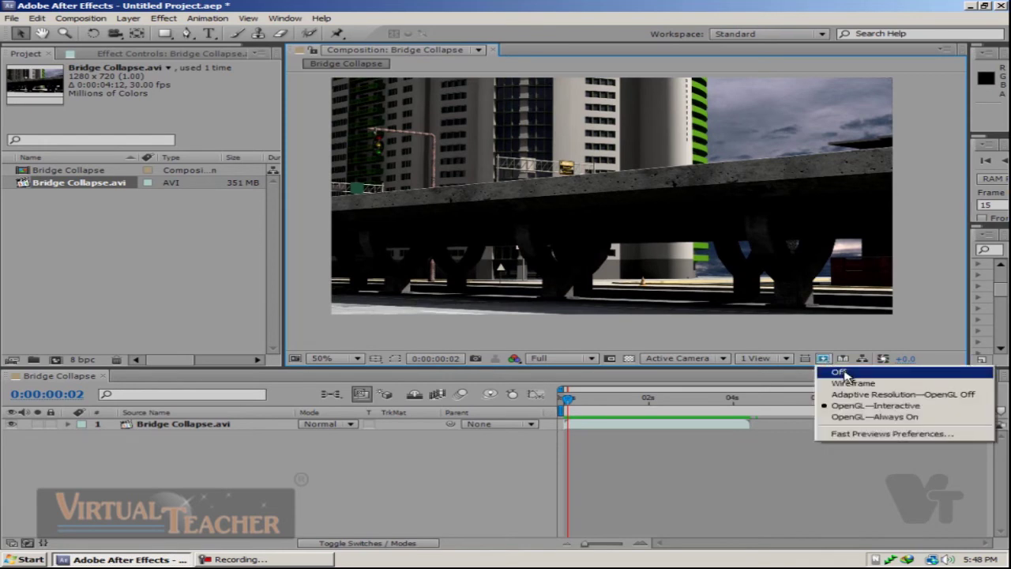
click(840, 373)
drag(668, 227, 676, 247)
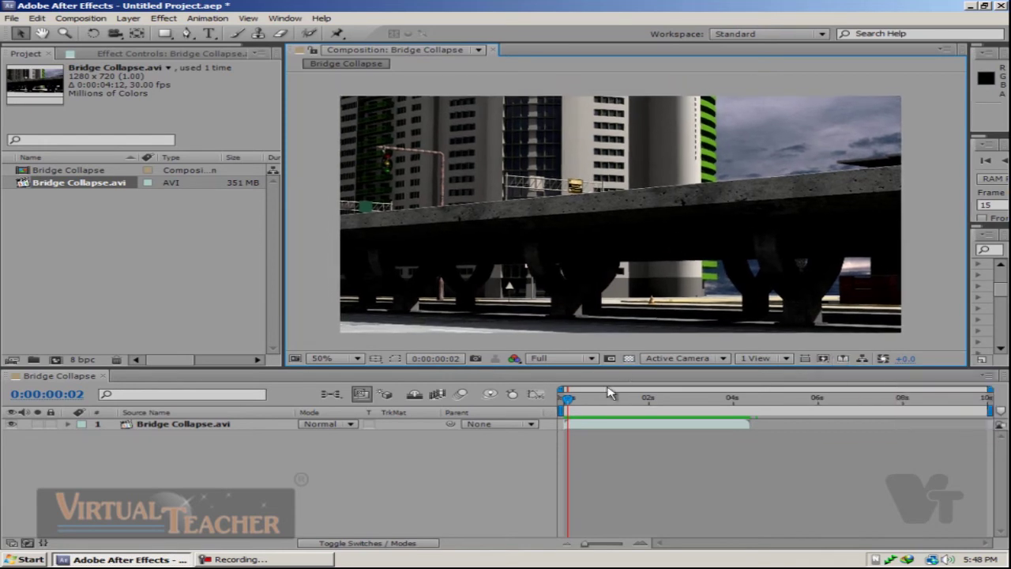
Drag the work area brackets to span about 0:00:00:13 to 0:00:01:15 around the collapse
drag(569, 403, 596, 399)
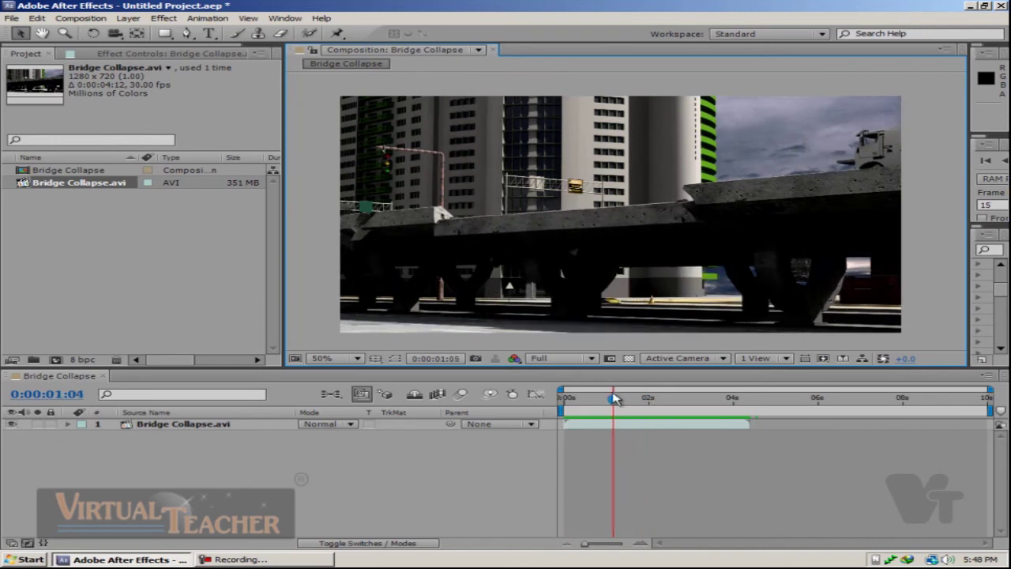
click(630, 429)
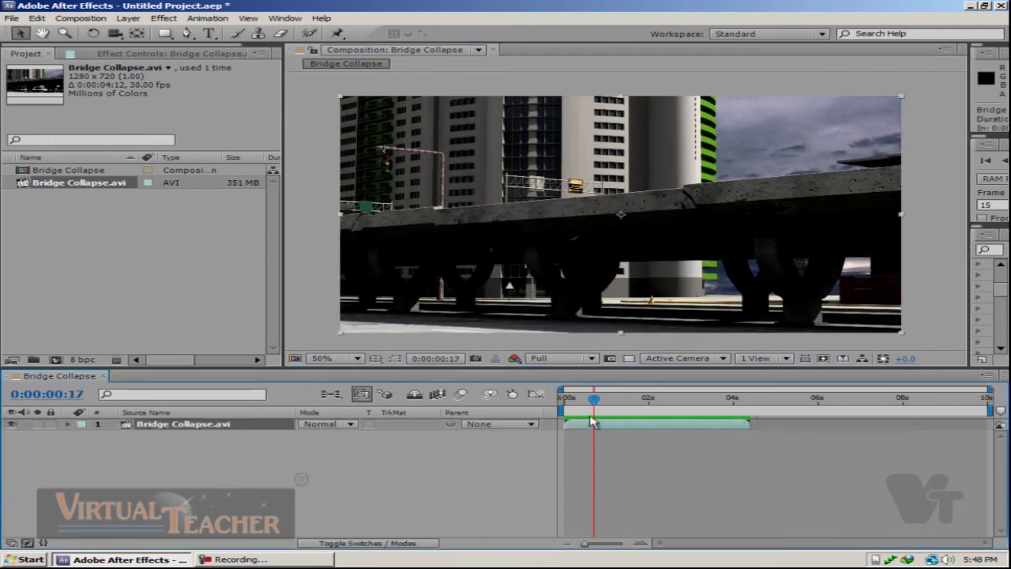
drag(563, 407, 585, 408)
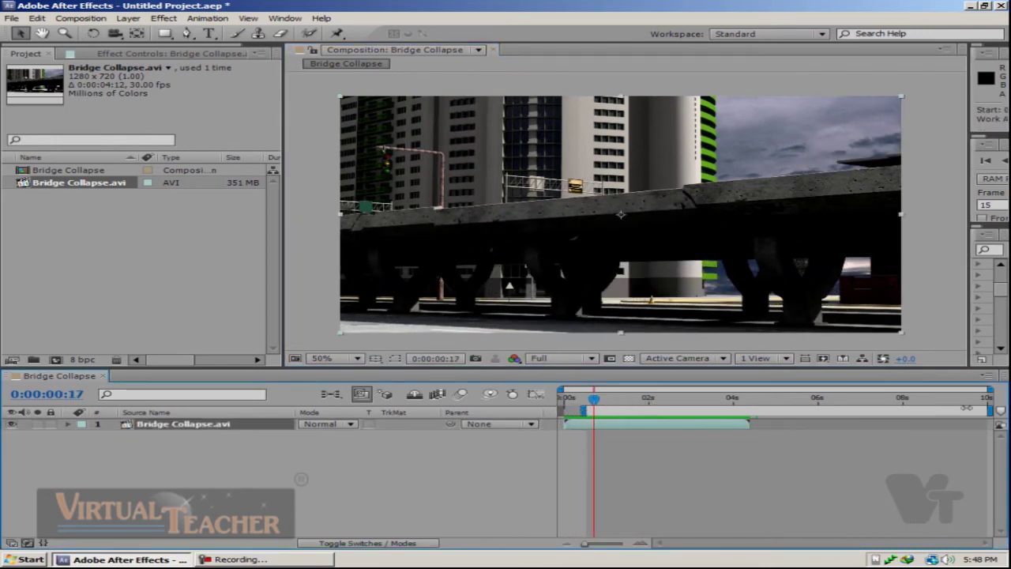
drag(989, 408, 637, 410)
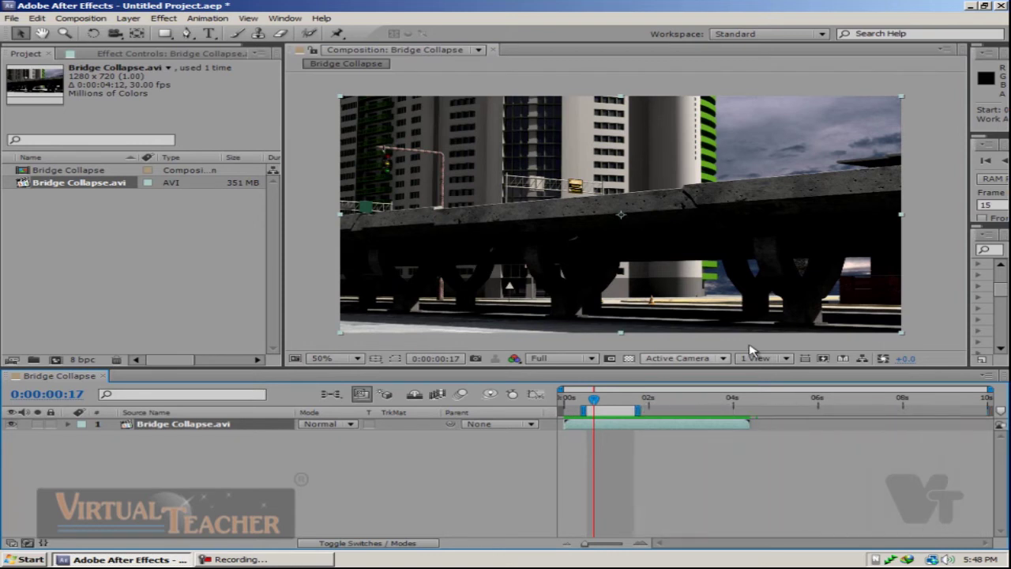
drag(810, 269, 773, 284)
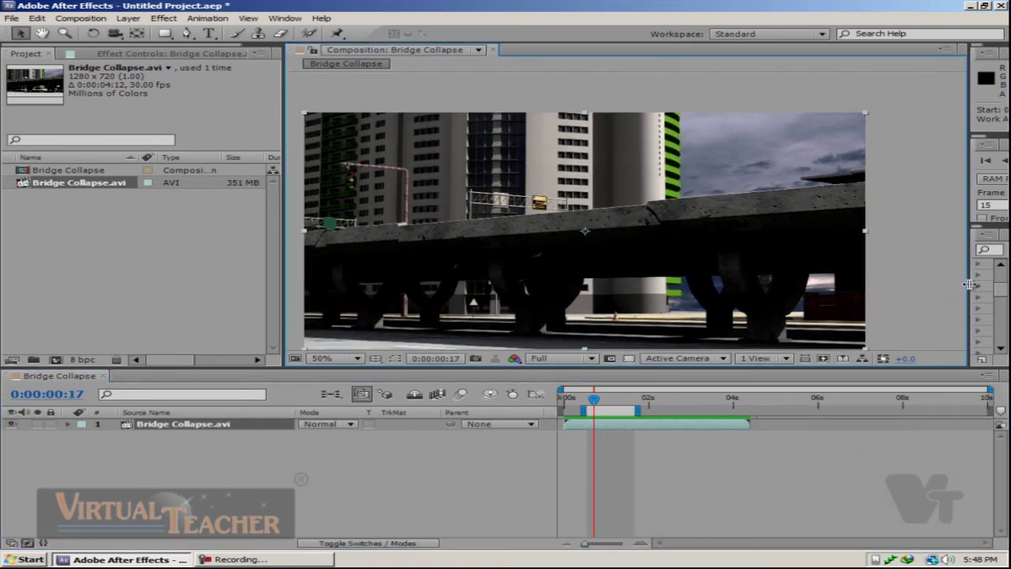
Widen the Info and Preview panels and RAM-preview the shortened work area
drag(970, 284, 830, 292)
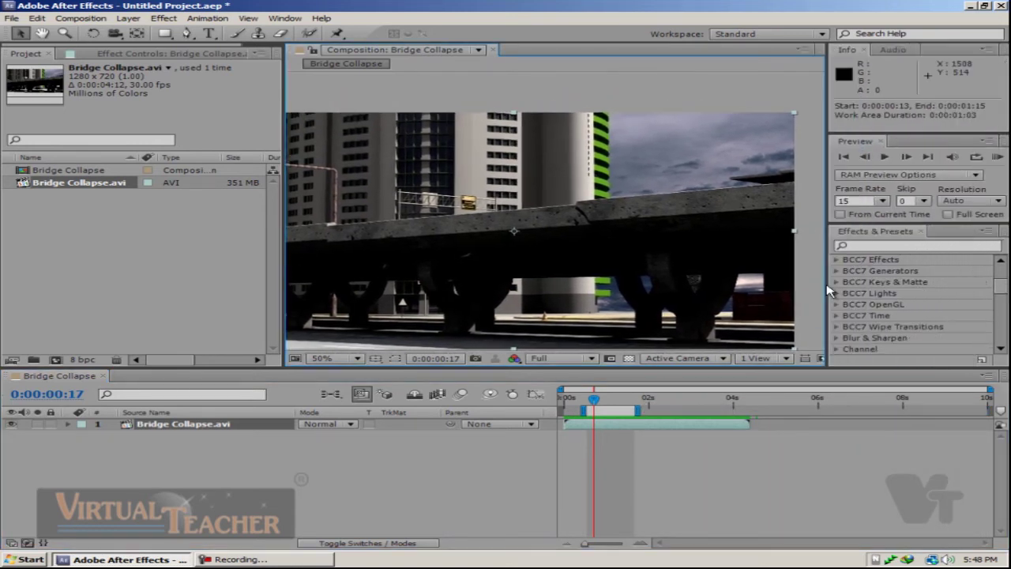
click(997, 159)
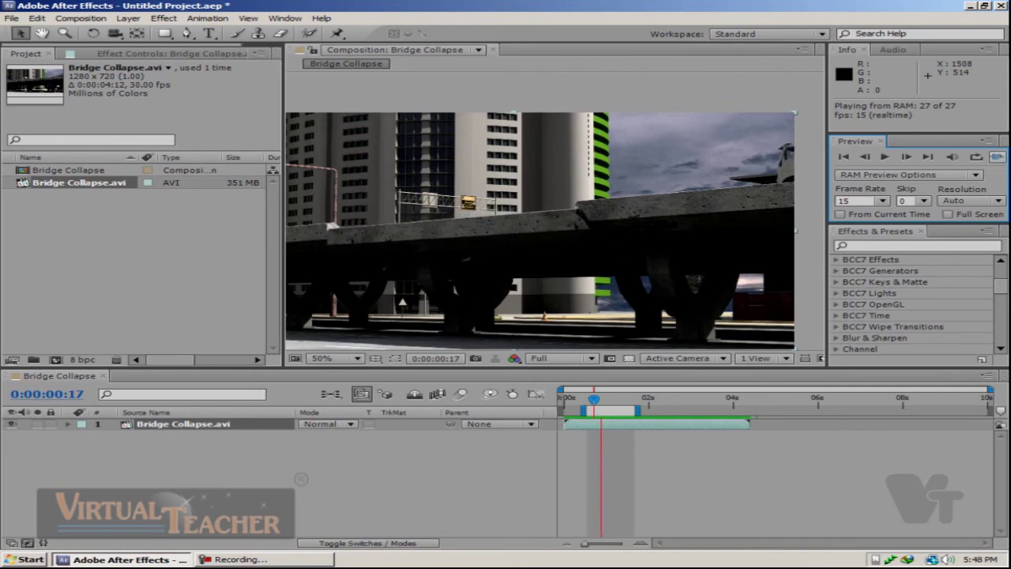
click(997, 156)
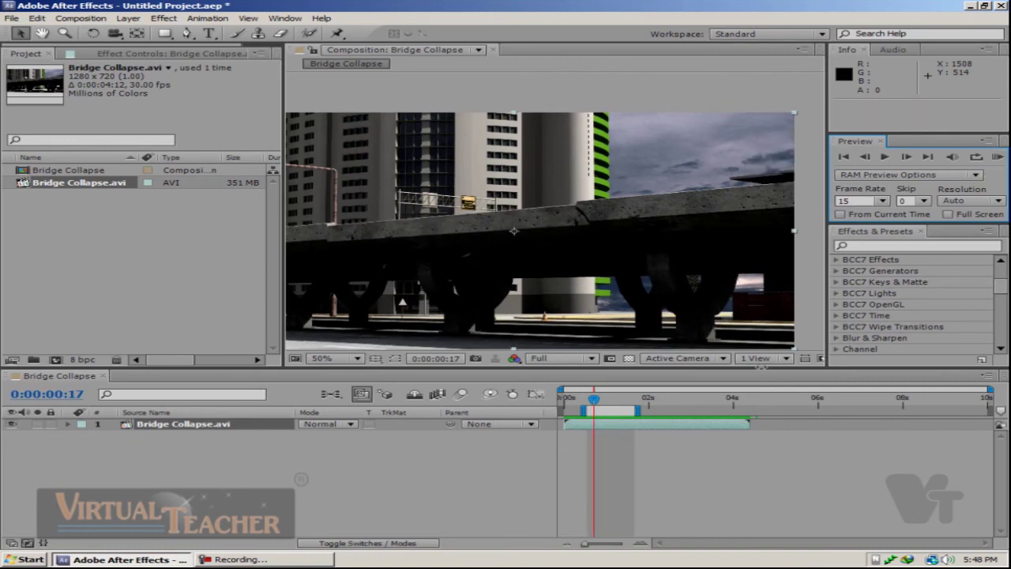
click(614, 411)
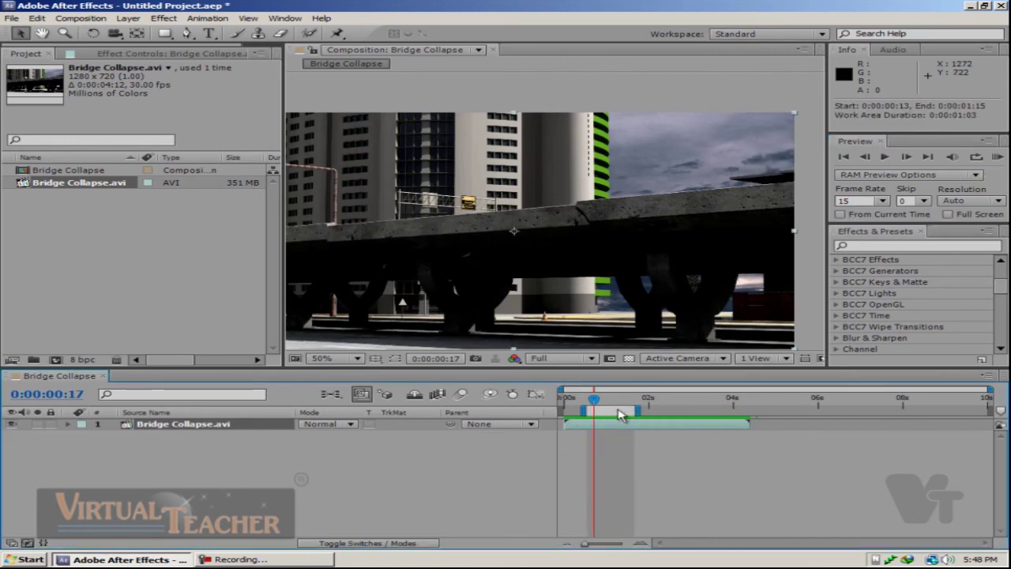
Trim the Bridge Collapse composition to its work area and stop the looping preview
right_click(618, 410)
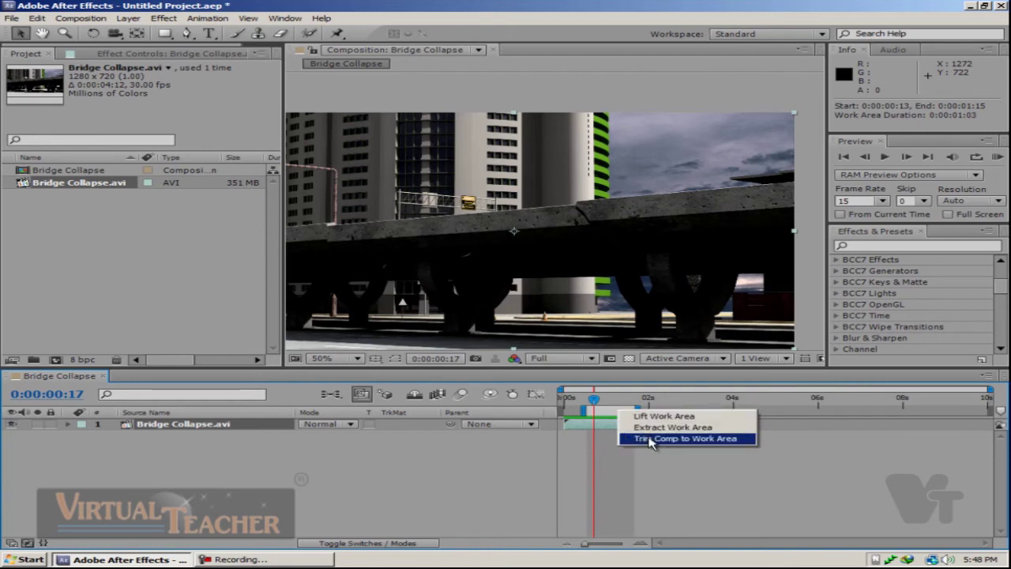
click(649, 440)
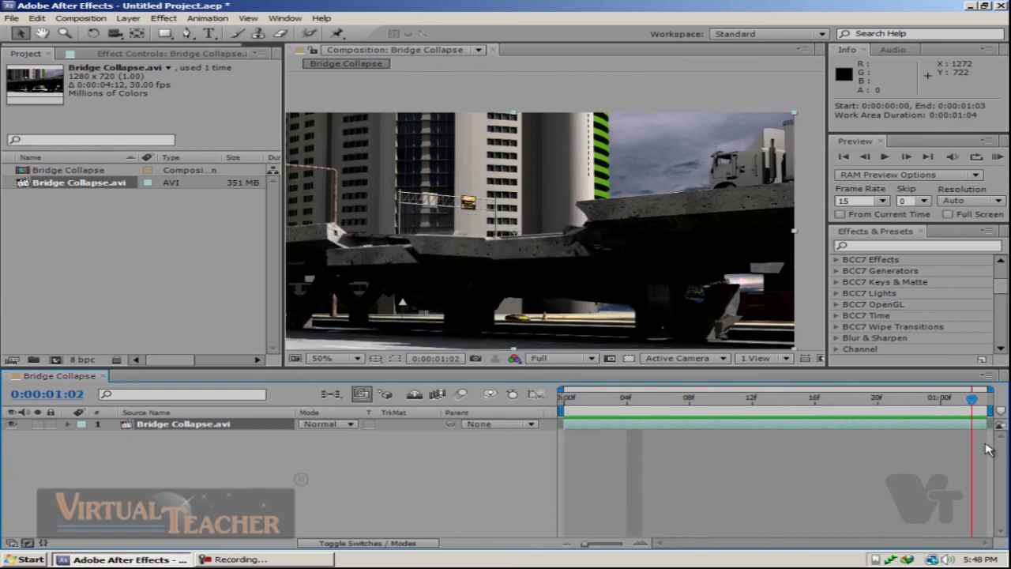
key(space)
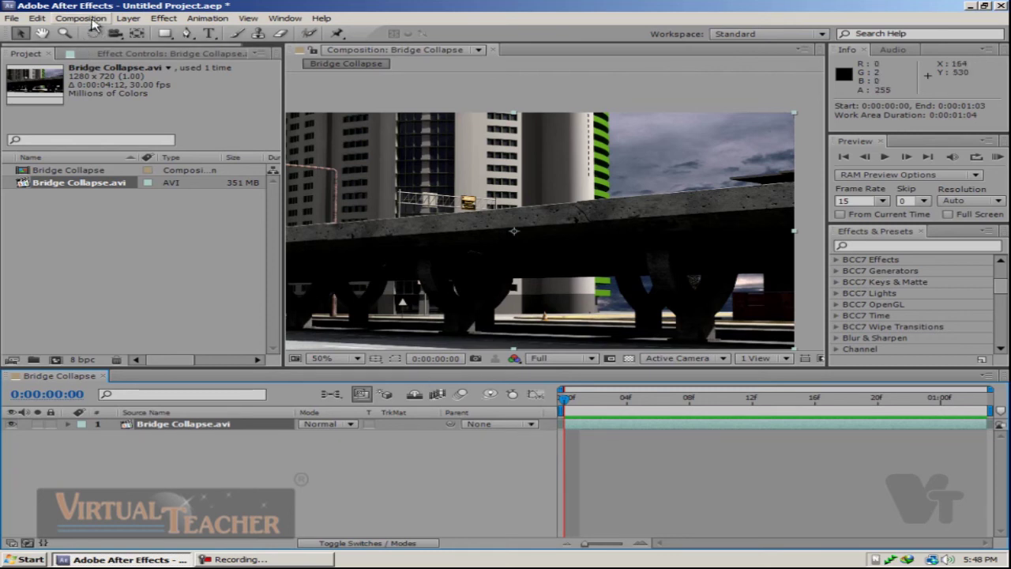
Check Composition Settings shows a 0:00:01:03 duration, then cancel without changes
click(91, 20)
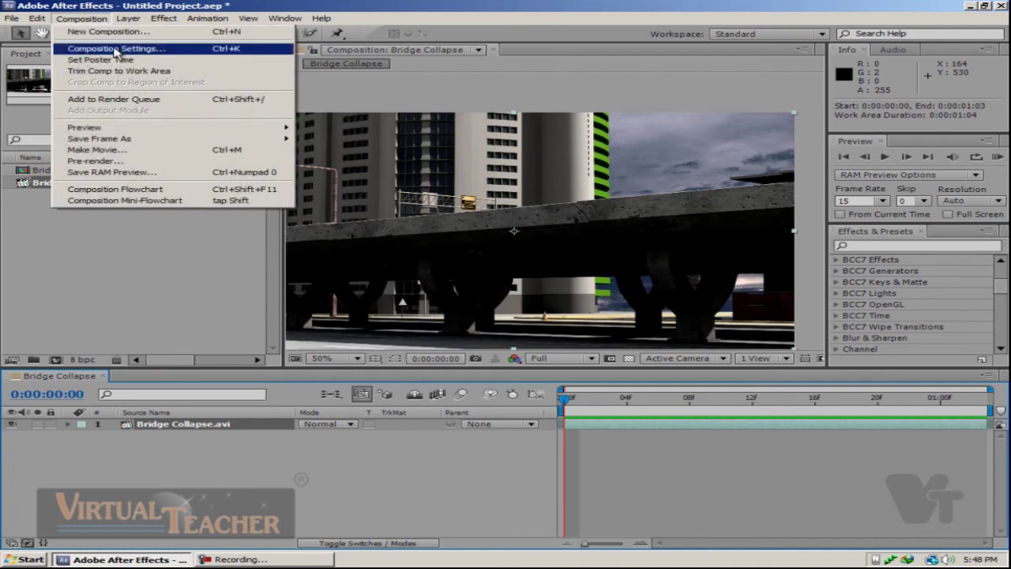
click(115, 43)
drag(397, 96, 439, 82)
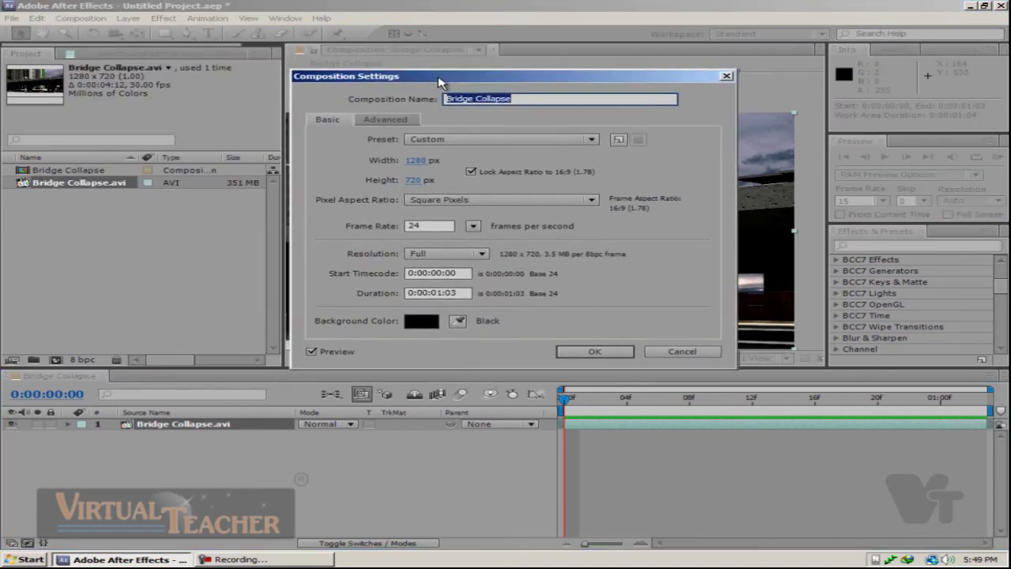
click(678, 351)
click(113, 235)
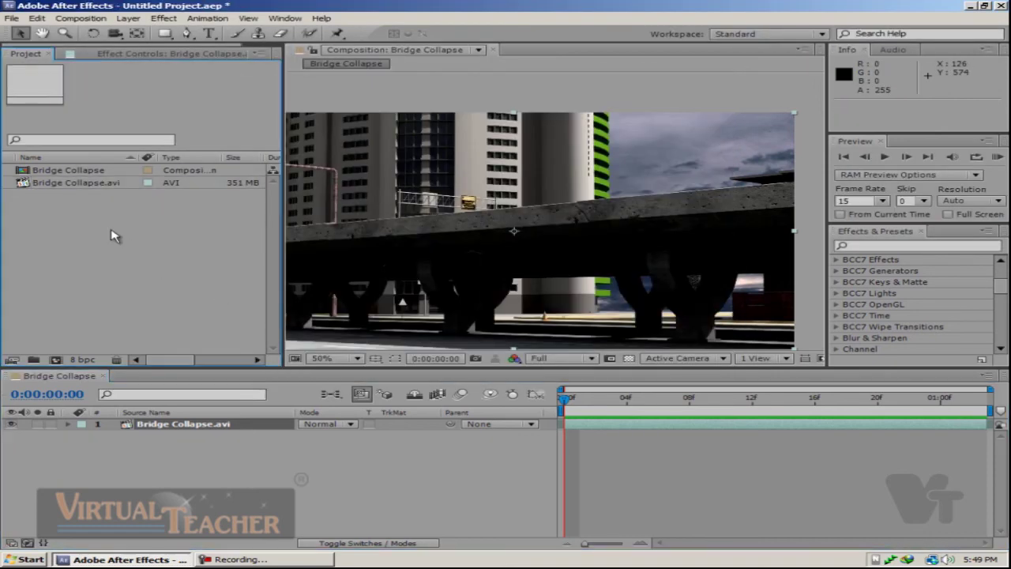
Make 'Bridge Collapse 2' from Bridge Collapse.avi via the Project panel's new-composition icon and scrub it
click(51, 182)
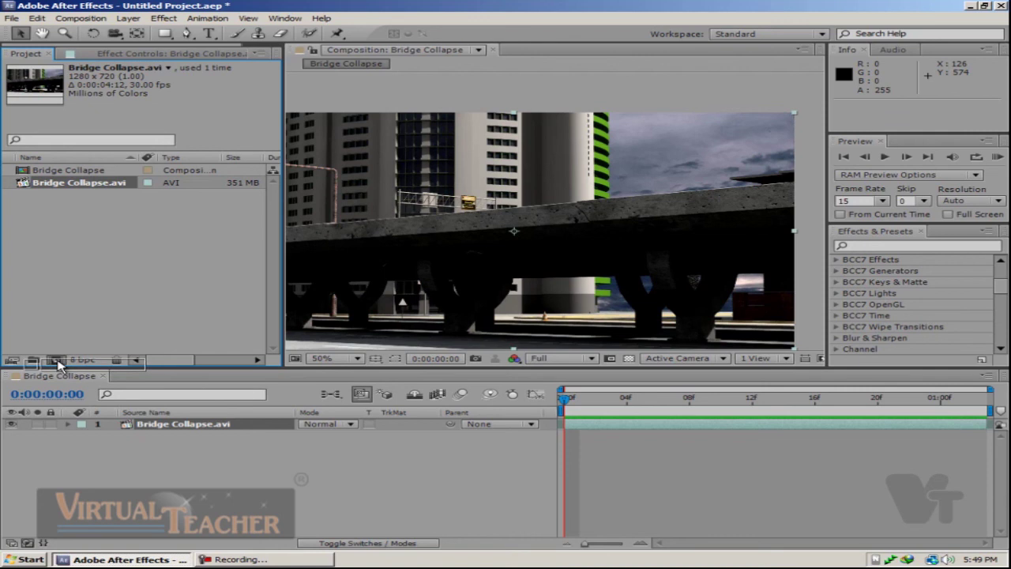
click(57, 361)
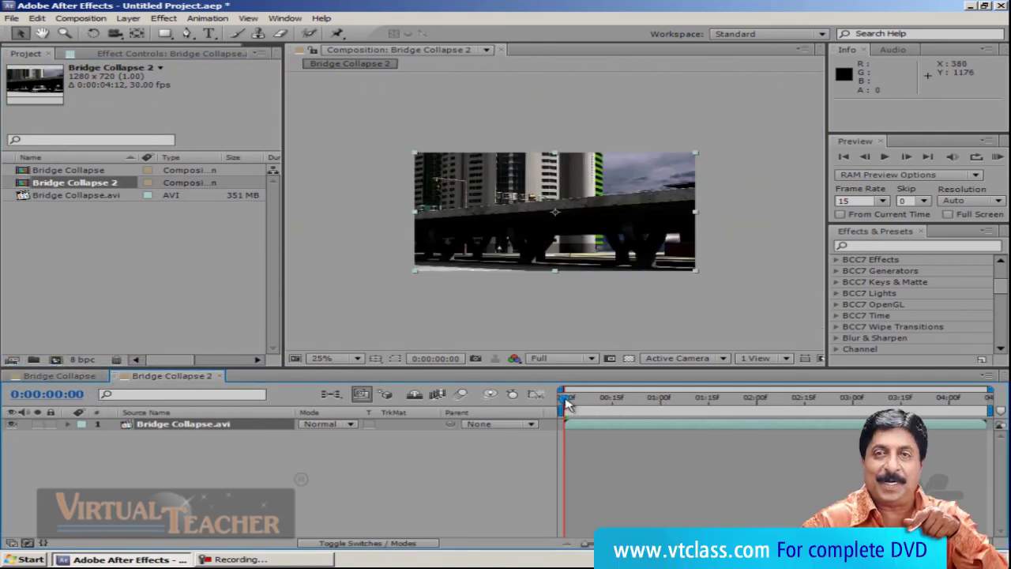
drag(577, 410, 997, 427)
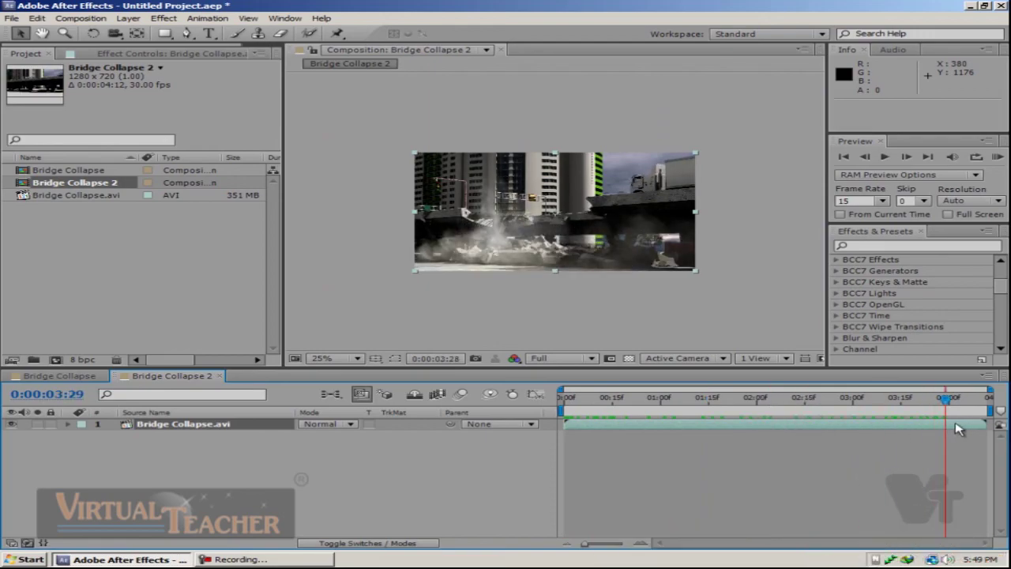